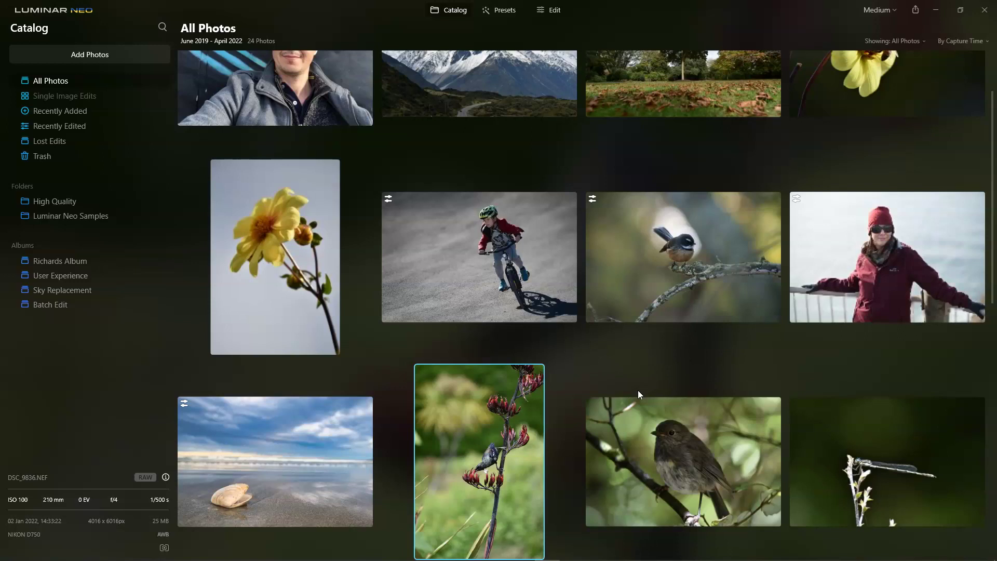
Look through all photos in the catalog and open the lighthouse-behind-grassy-dunes photo in single-image view
{"action": "scroll", "coordinate": [638, 390], "scroll_direction": "up", "scroll_amount": 2}
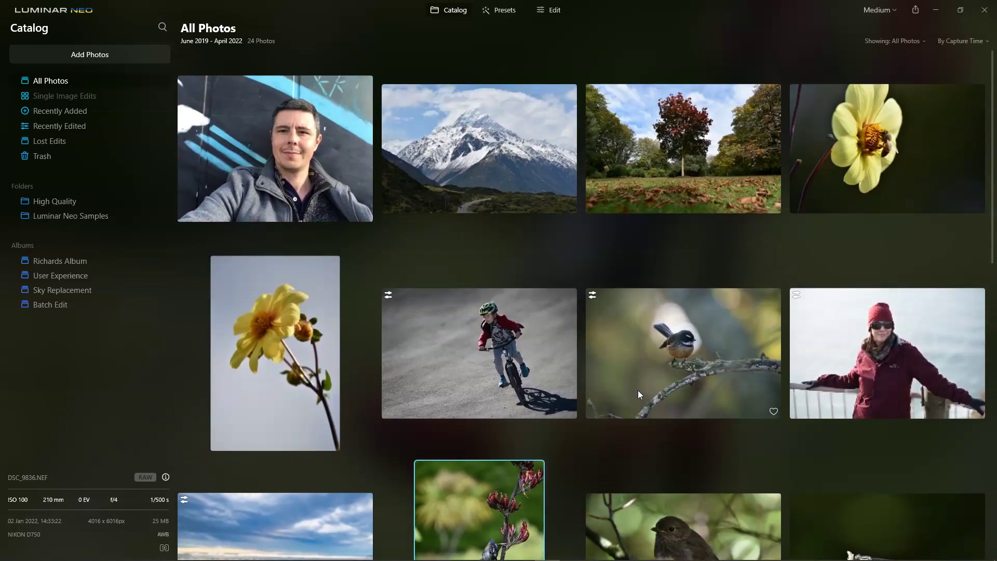
{"action": "scroll", "coordinate": [638, 391], "scroll_direction": "down", "scroll_amount": 7}
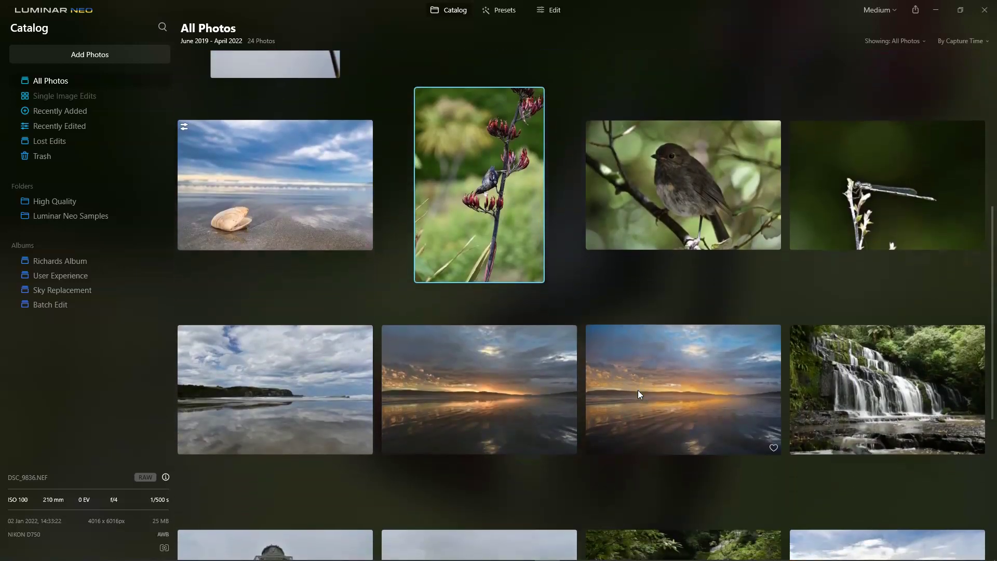
{"action": "scroll", "coordinate": [638, 391], "scroll_direction": "down", "scroll_amount": 5}
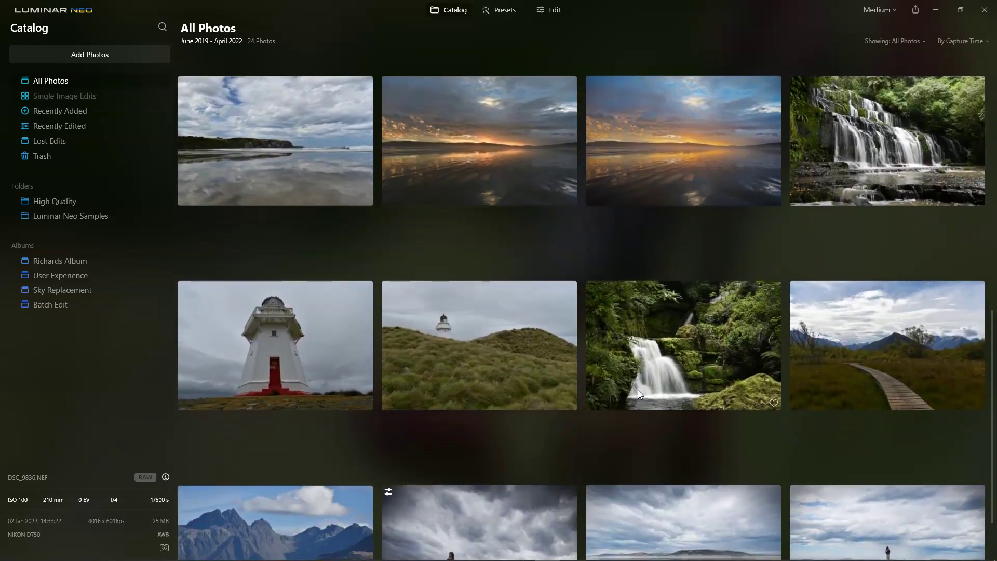
{"action": "scroll", "coordinate": [638, 391], "scroll_direction": "down", "scroll_amount": 2}
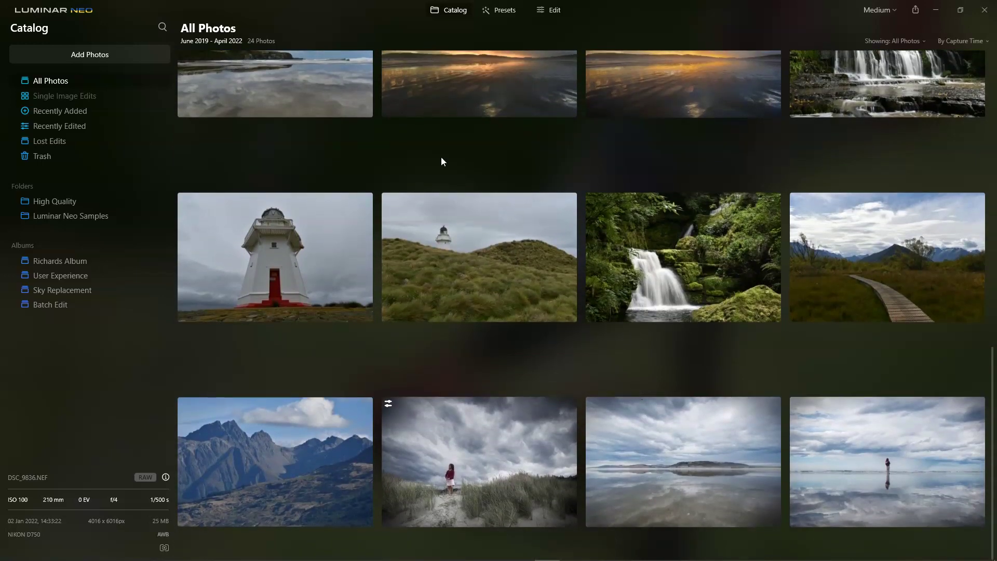
{"action": "double_click", "coordinate": [510, 261]}
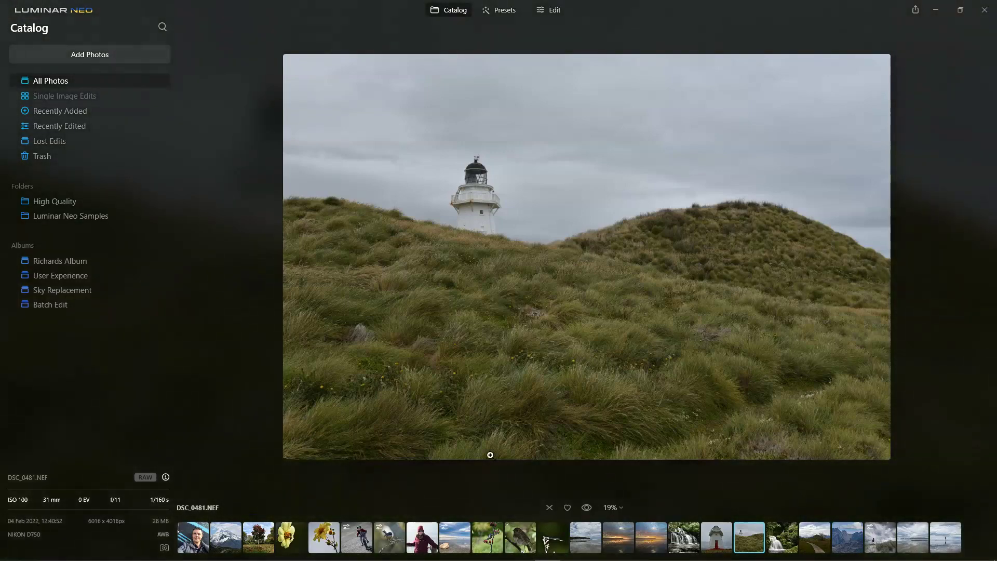
View several other catalog photos one by one in single-image view, from the snowy mountain to the brown bird on a branch
{"action": "left_click", "coordinate": [229, 540]}
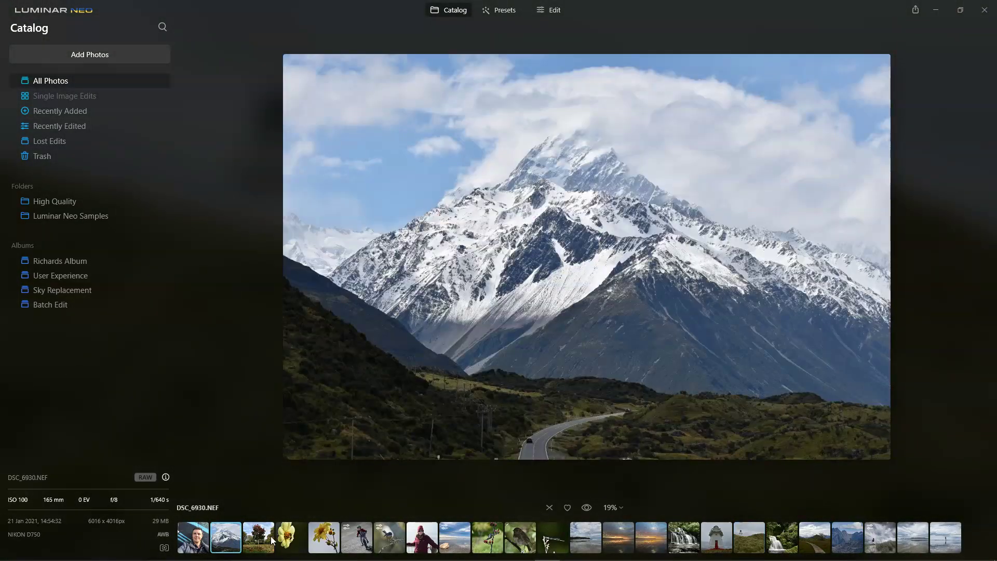
{"action": "left_click", "coordinate": [274, 540]}
{"action": "left_click", "coordinate": [295, 541]}
{"action": "left_click", "coordinate": [327, 542]}
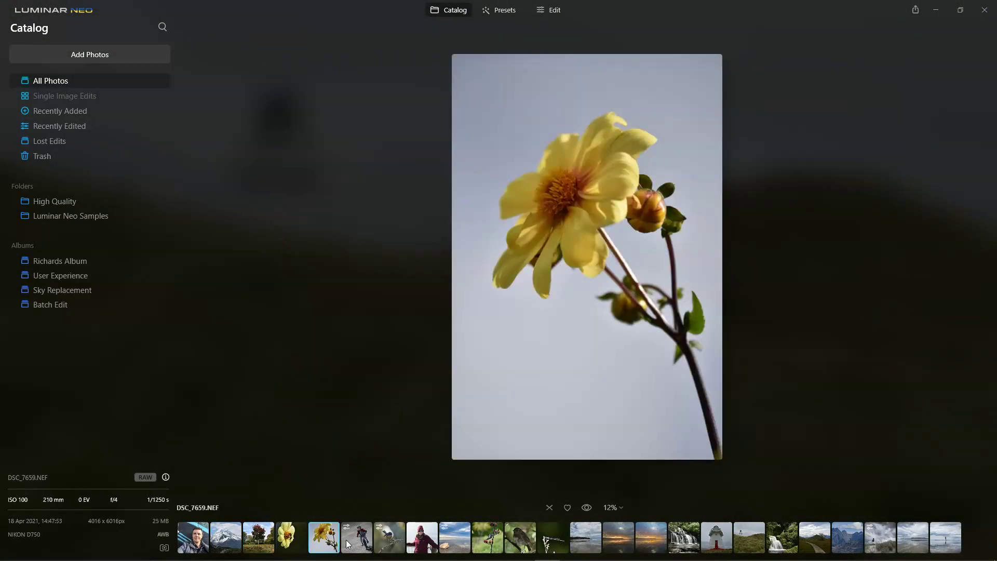
{"action": "left_click", "coordinate": [349, 544]}
{"action": "left_click", "coordinate": [388, 544]}
{"action": "left_click", "coordinate": [428, 543]}
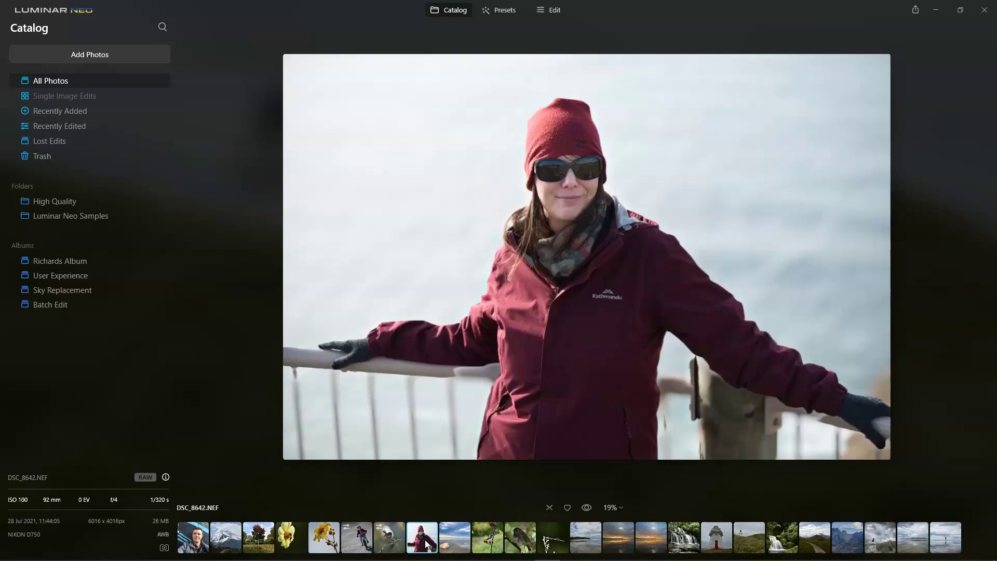
{"action": "left_click", "coordinate": [490, 543]}
{"action": "left_click", "coordinate": [519, 544]}
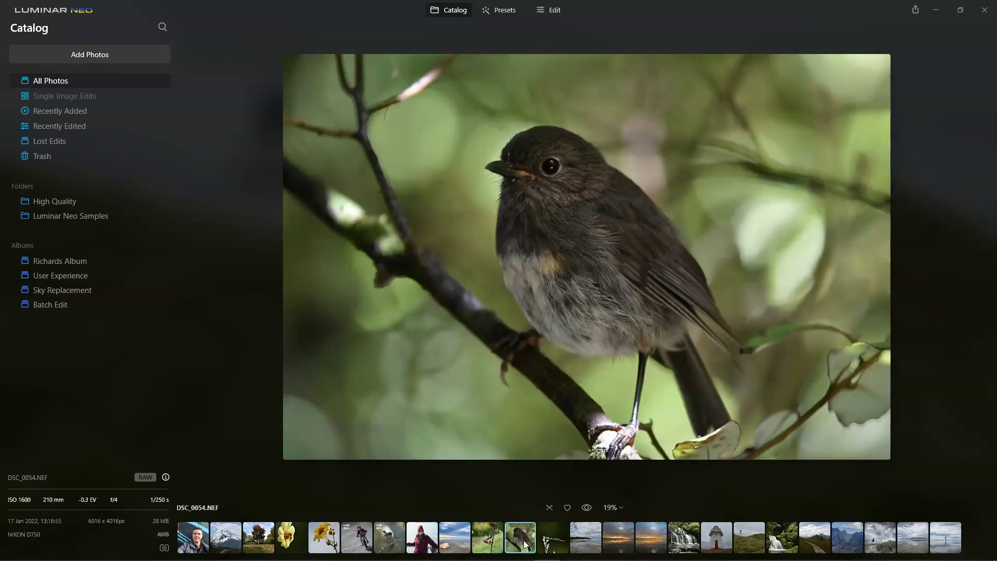
Inspect the brown bird's head and feathers at 100% zoom and return to the catalog grid
{"action": "left_click", "coordinate": [550, 166]}
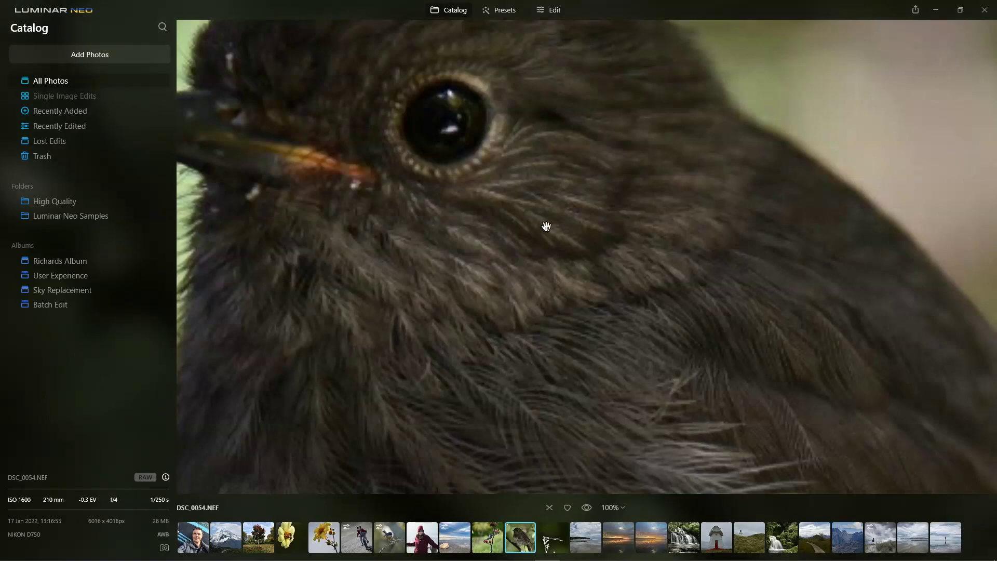
{"action": "left_click_drag", "start_coordinate": [587, 129], "coordinate": [654, 254]}
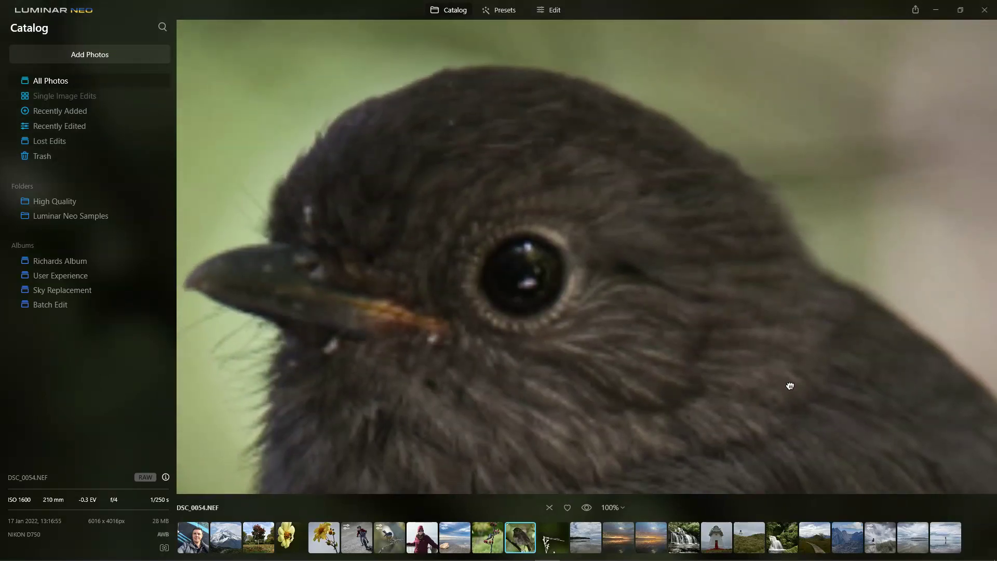
{"action": "left_click_drag", "start_coordinate": [790, 386], "coordinate": [488, 229]}
{"action": "left_click_drag", "start_coordinate": [507, 403], "coordinate": [723, 151]}
{"action": "left_click_drag", "start_coordinate": [441, 181], "coordinate": [614, 370]}
{"action": "left_click_drag", "start_coordinate": [415, 73], "coordinate": [624, 312]}
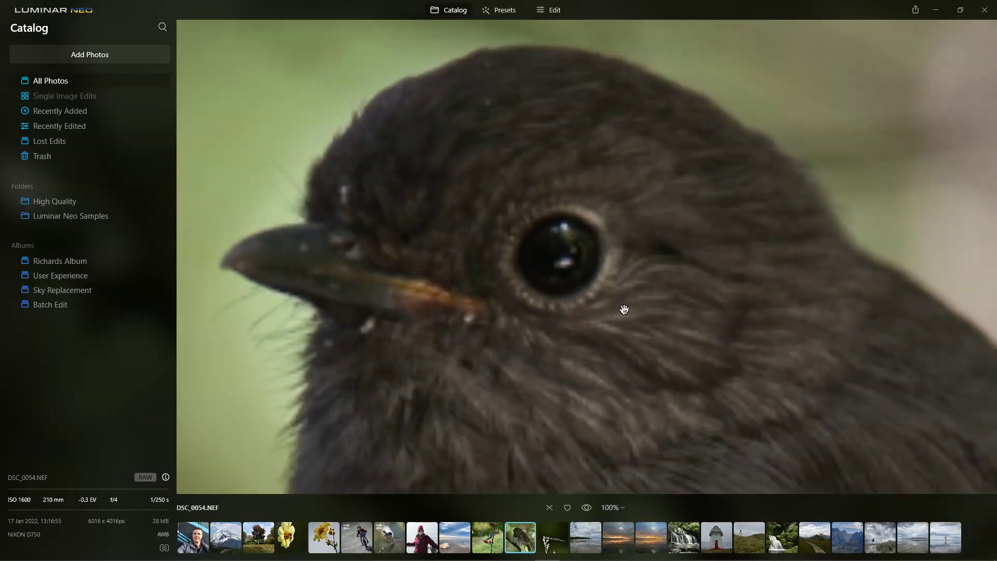
{"action": "left_click", "coordinate": [454, 13]}
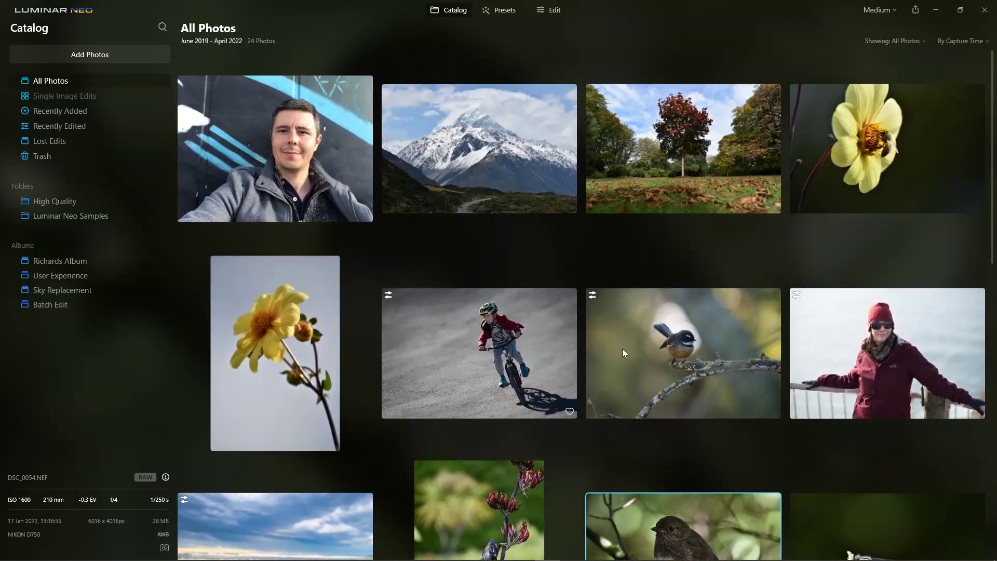
Check the flag options available for the portrait photo in front of the blue-striped wall
{"action": "right_click", "coordinate": [280, 131]}
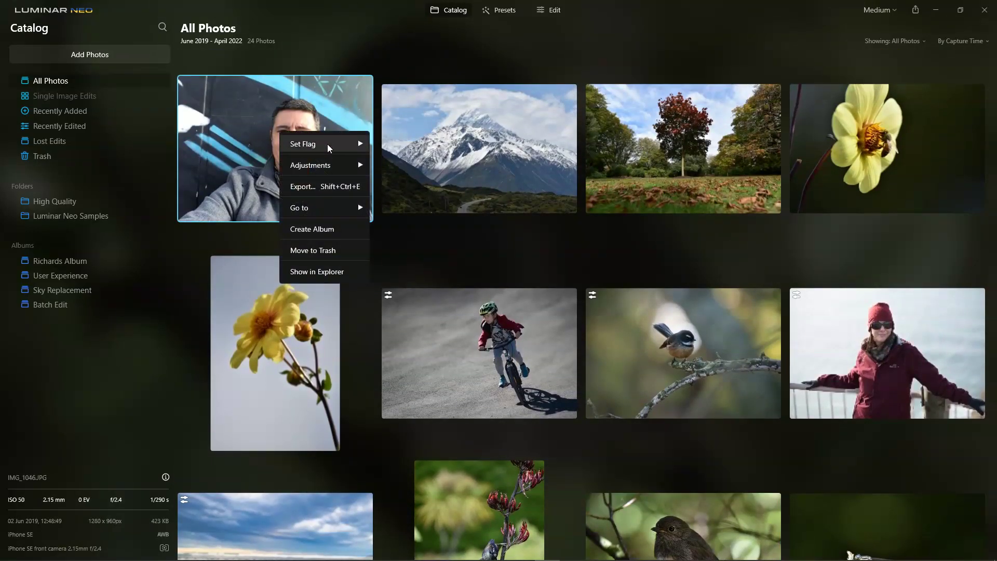
{"action": "mouse_move", "coordinate": [328, 148]}
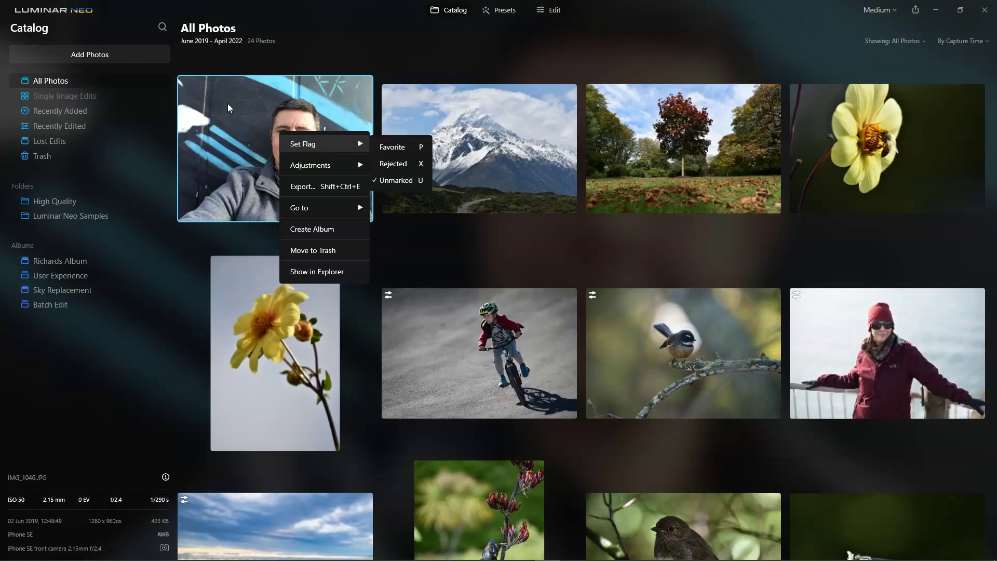
{"action": "left_click", "coordinate": [321, 109]}
Add the portrait photo to the first listed album and open that album
{"action": "left_click_drag", "start_coordinate": [316, 136], "coordinate": [41, 263]}
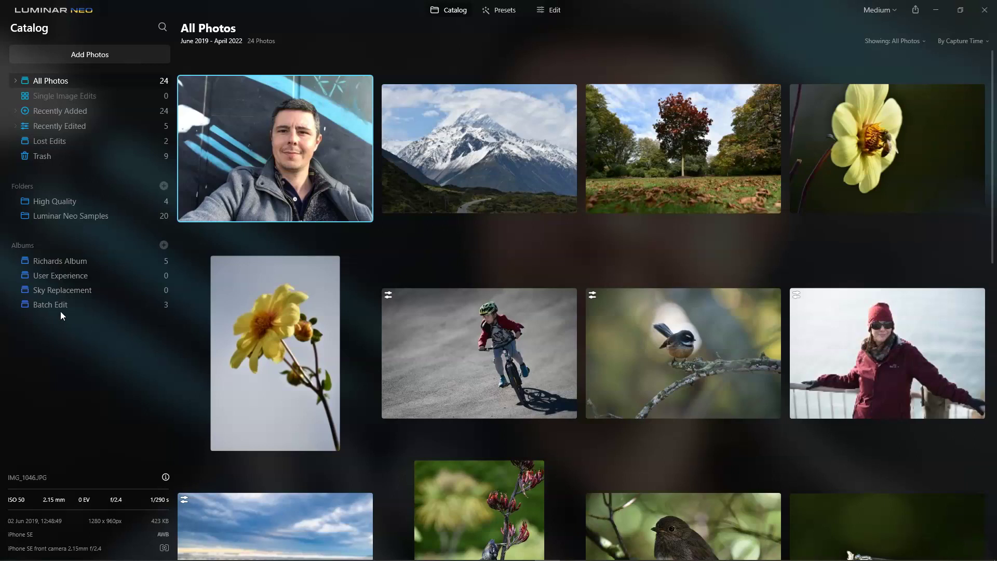
{"action": "left_click", "coordinate": [68, 261]}
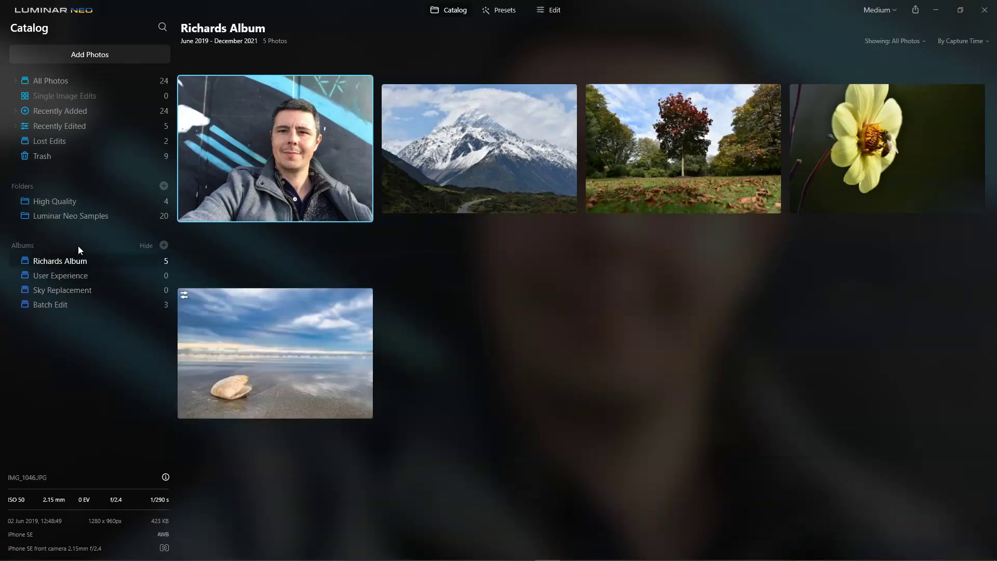
Return to all photos and open the sunset beach photo DSC_0377.jpg in the presets view
{"action": "left_click", "coordinate": [52, 82]}
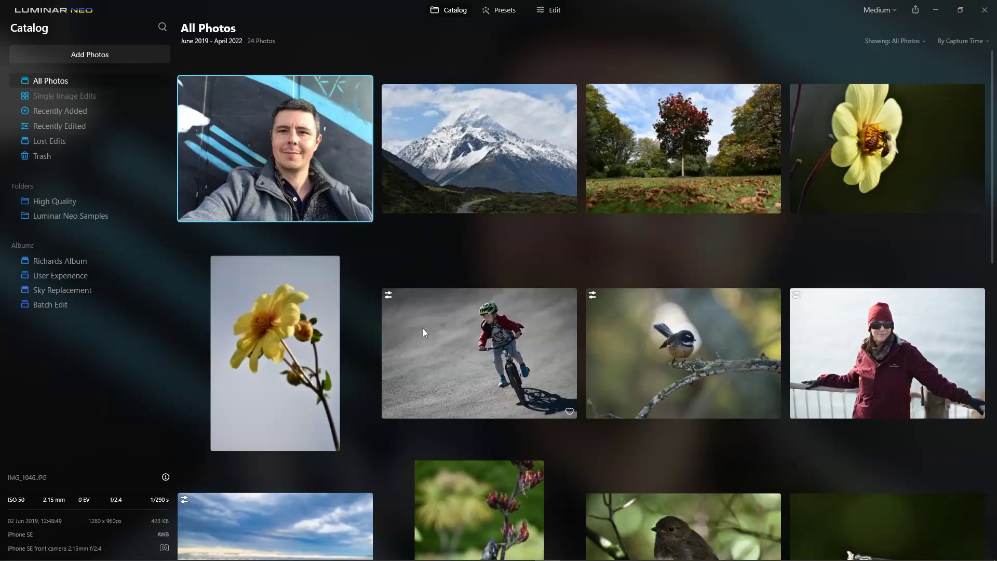
{"action": "scroll", "coordinate": [429, 335], "scroll_direction": "down", "scroll_amount": 3}
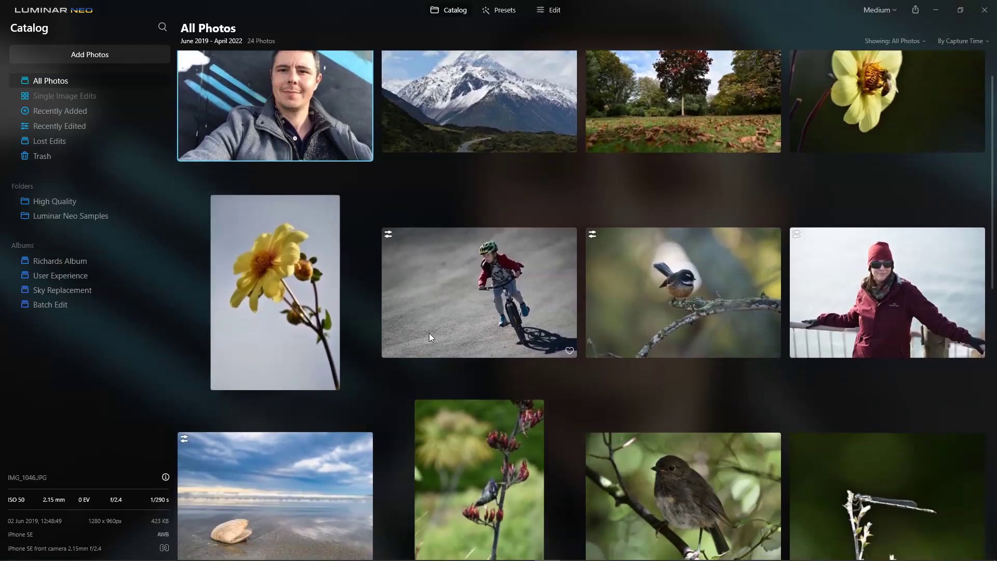
{"action": "scroll", "coordinate": [429, 333], "scroll_direction": "down", "scroll_amount": 6}
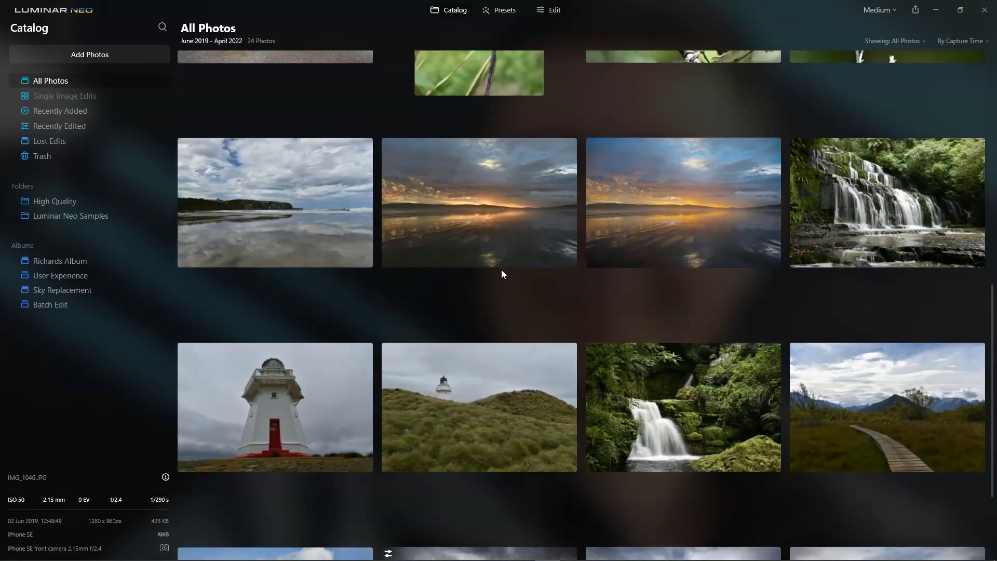
{"action": "left_click", "coordinate": [671, 174]}
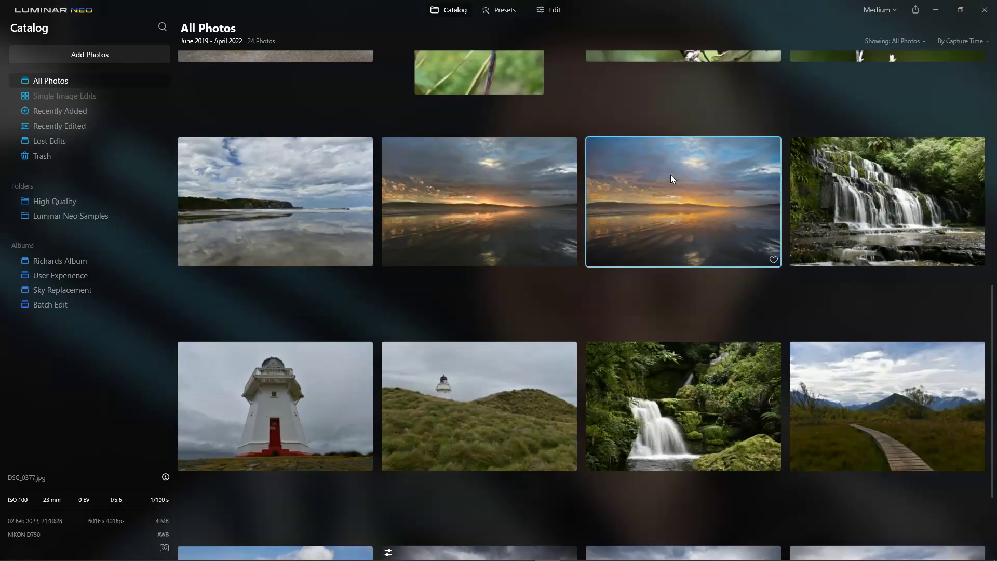
{"action": "left_click", "coordinate": [503, 10]}
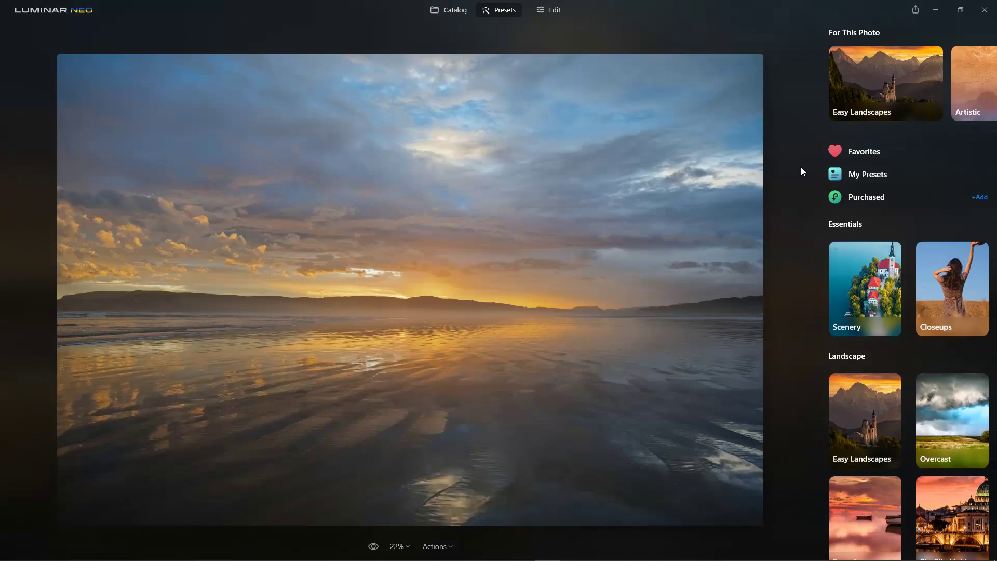
Try the Easy Landscapes presets Long Exposure, Sunset, Clean Light, Noirscape, Forest Stream and Snowfall on the sunset photo
{"action": "left_click", "coordinate": [891, 82]}
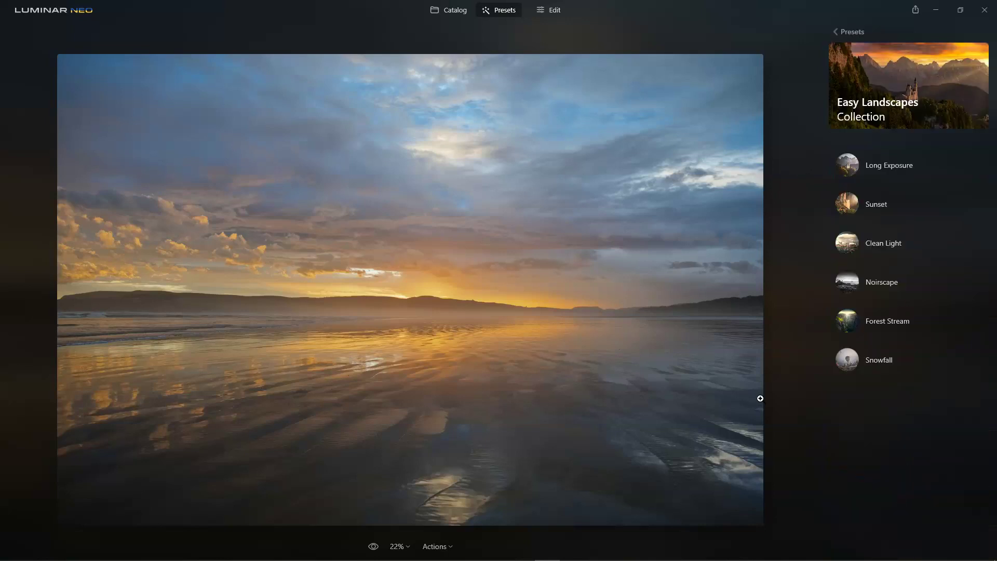
{"action": "left_click", "coordinate": [894, 164]}
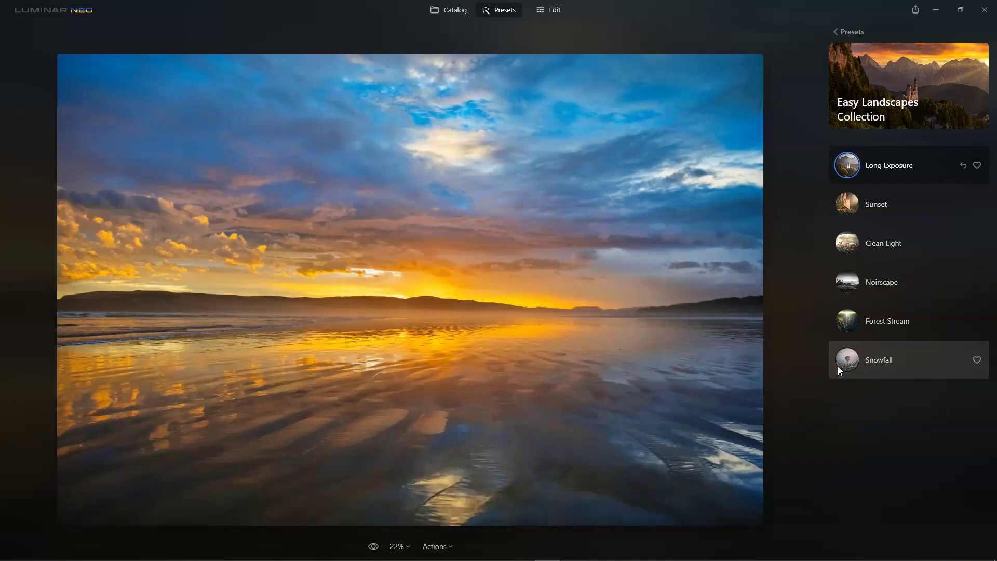
{"action": "left_click", "coordinate": [887, 217]}
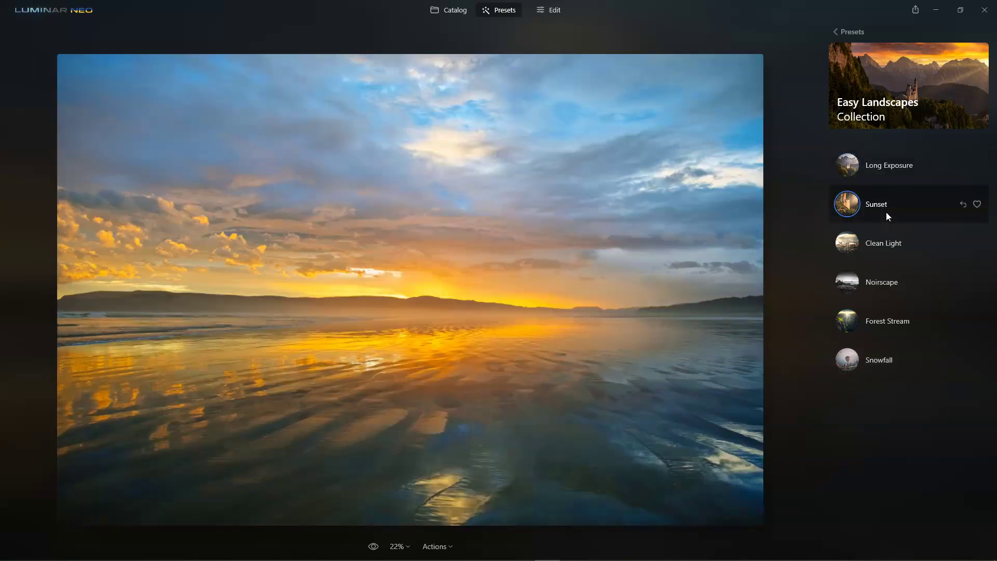
{"action": "left_click", "coordinate": [889, 244]}
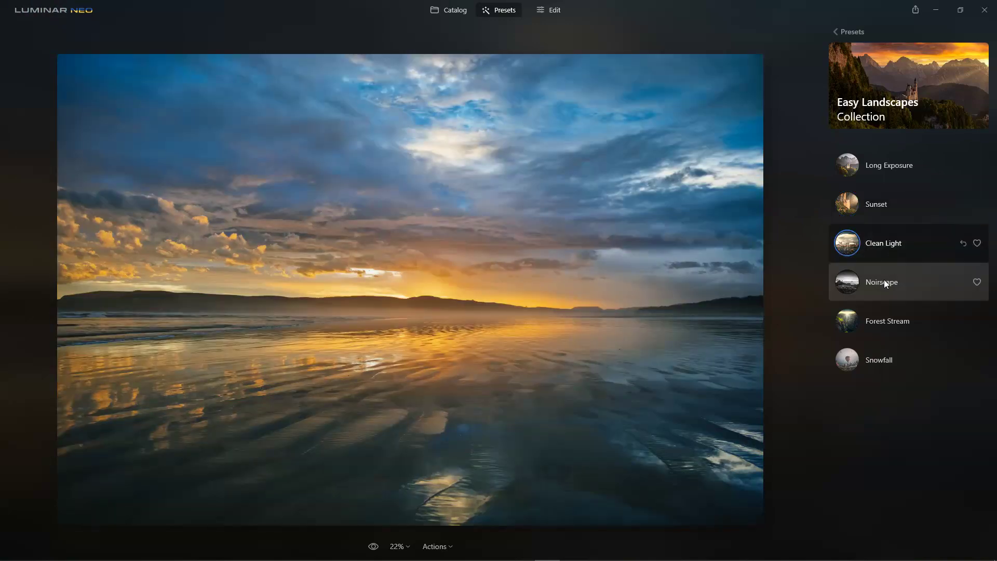
{"action": "left_click", "coordinate": [888, 282]}
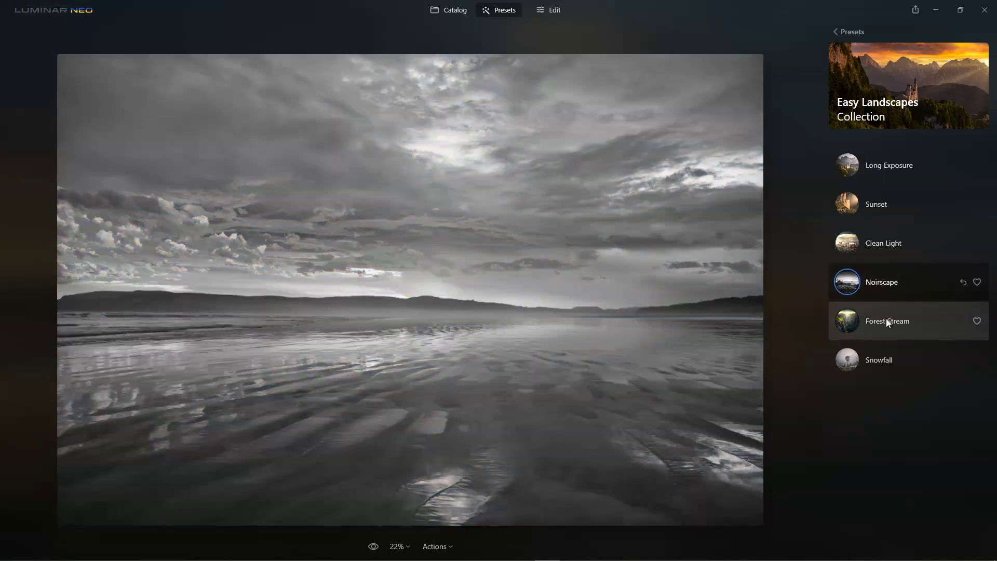
{"action": "left_click", "coordinate": [886, 319]}
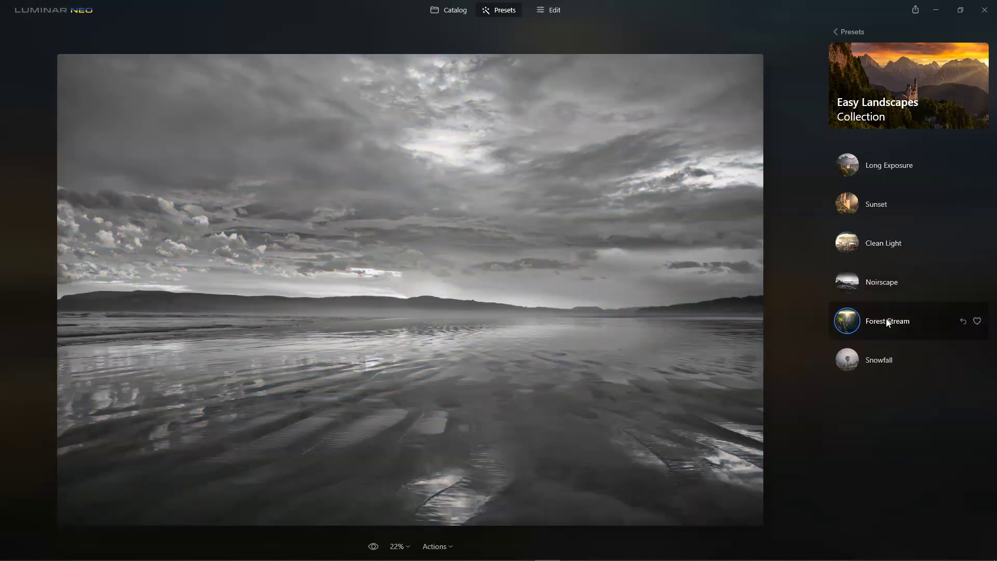
{"action": "left_click", "coordinate": [879, 367]}
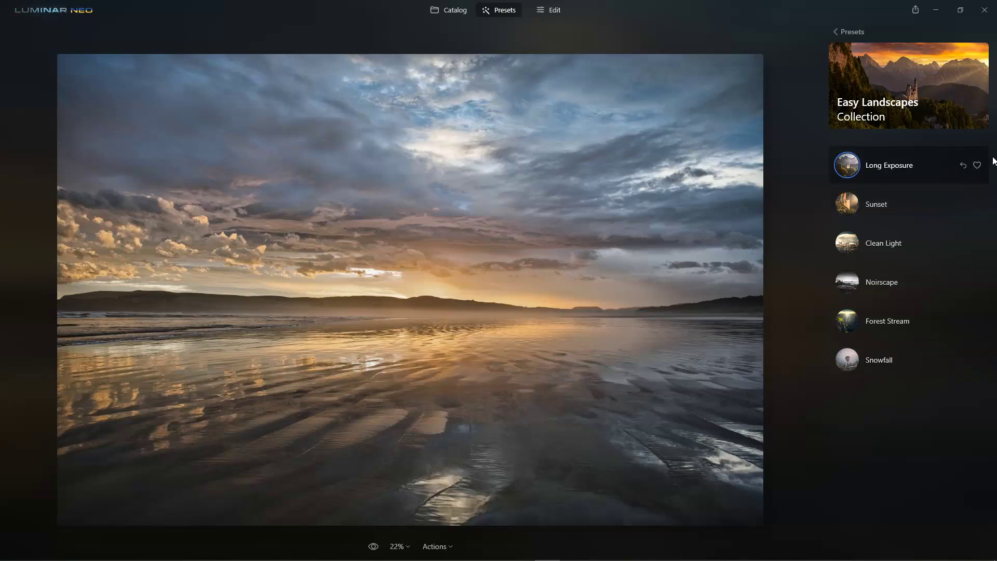
Try the Fast Fix preset from the suggested Scenery collection on the sunset photo
{"action": "left_click", "coordinate": [862, 31]}
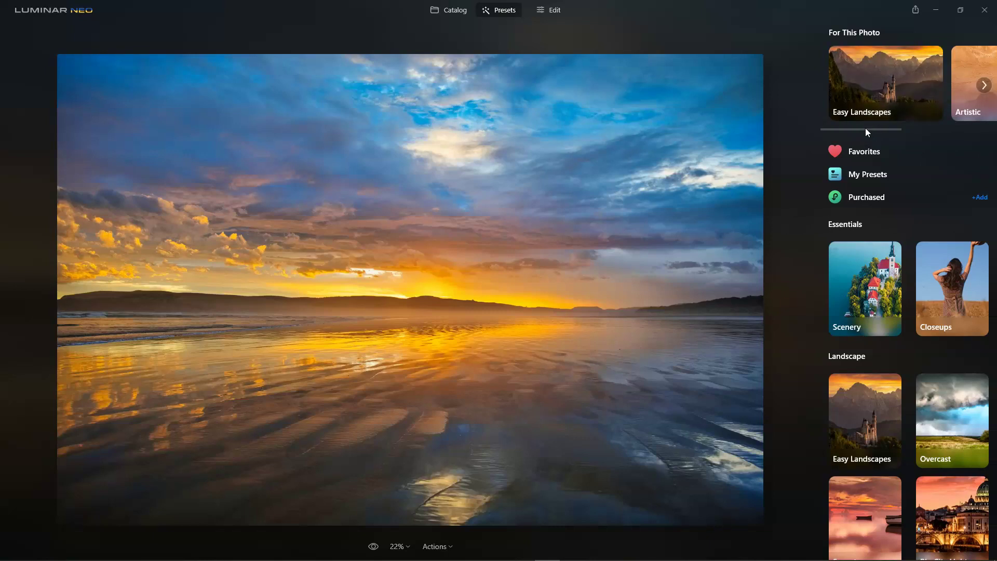
{"action": "left_click_drag", "start_coordinate": [866, 129], "coordinate": [968, 126]}
{"action": "left_click", "coordinate": [911, 86]}
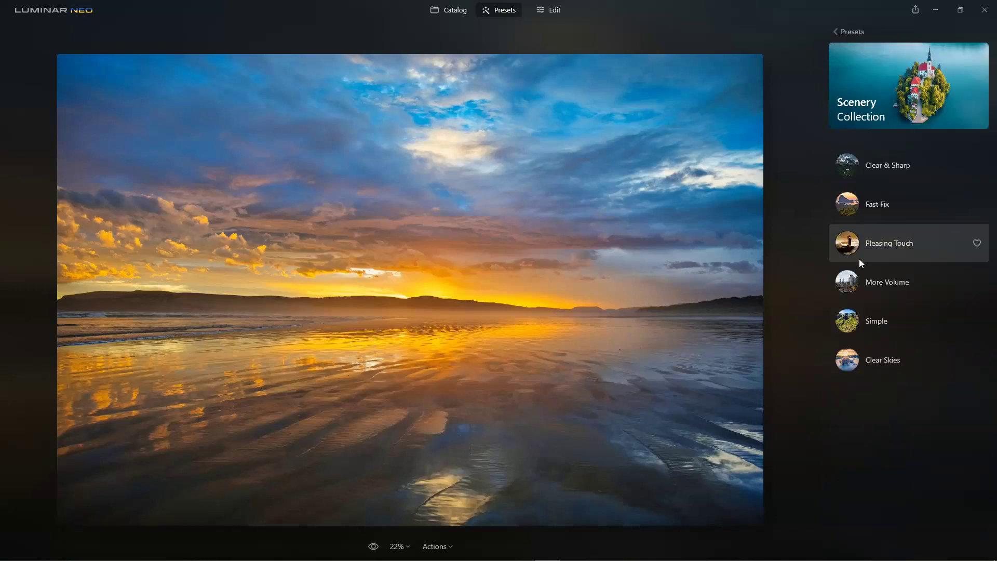
{"action": "left_click", "coordinate": [883, 210]}
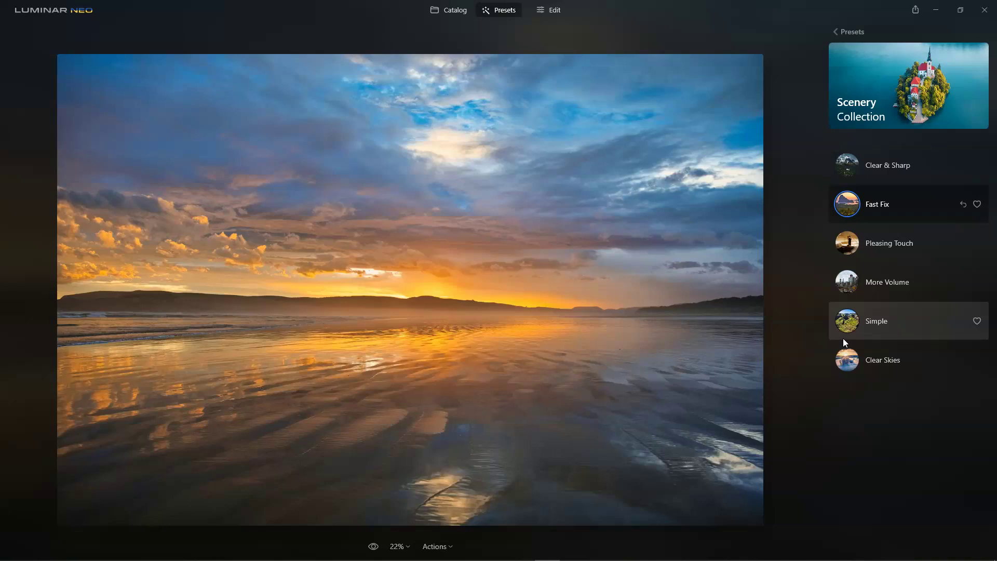
Apply the saved custom preset Beached from My Presets to the sunset photo
{"action": "left_click", "coordinate": [847, 31]}
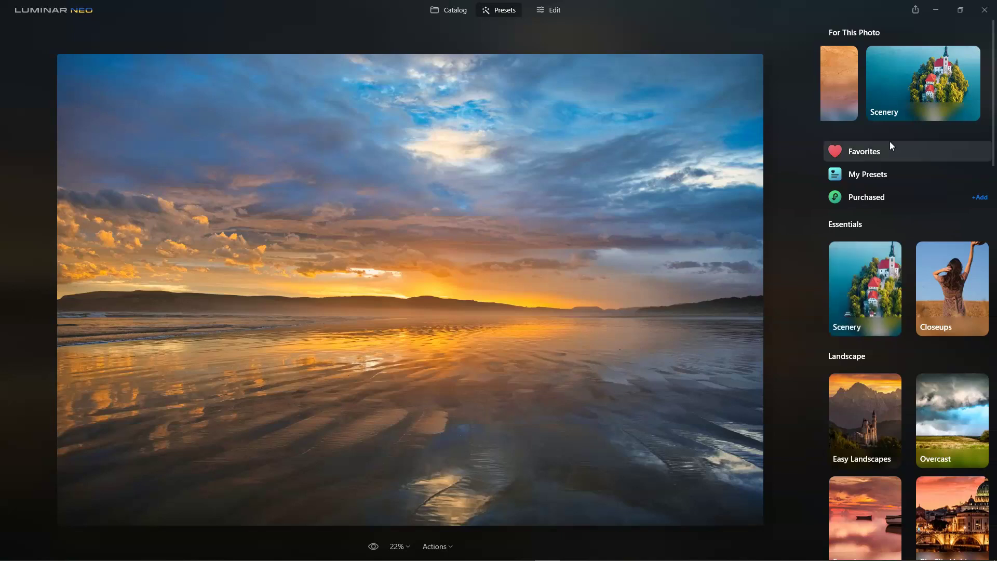
{"action": "left_click", "coordinate": [865, 175]}
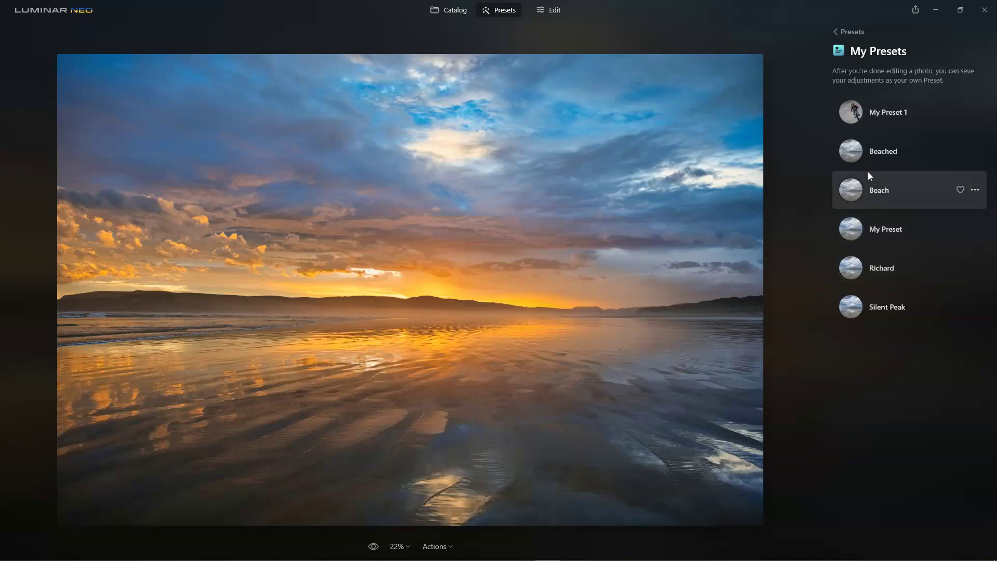
{"action": "left_click", "coordinate": [868, 152]}
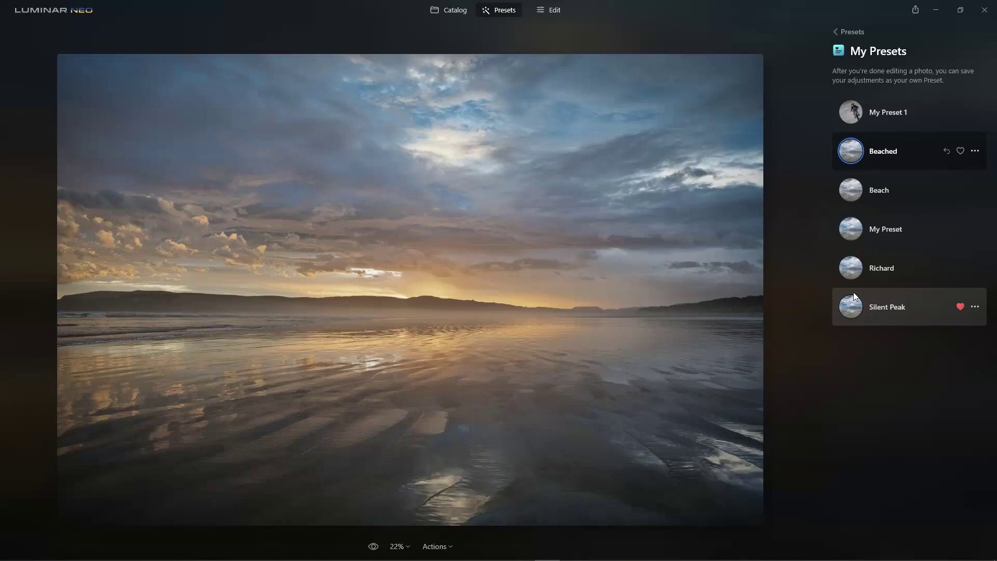
Try the saved custom presets Beach and My Preset on the sunset photo, and return to the preset collections
{"action": "left_click", "coordinate": [896, 190]}
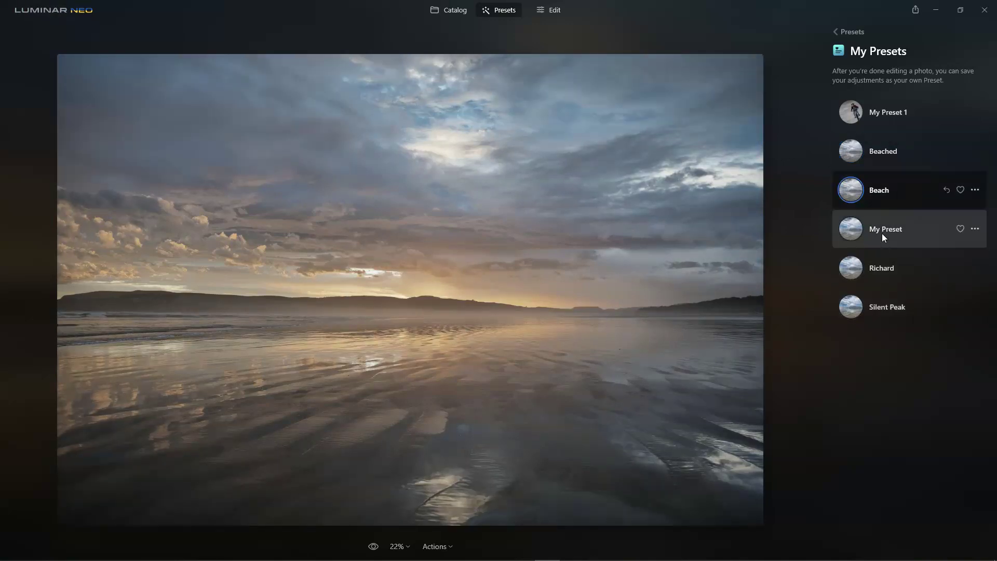
{"action": "left_click", "coordinate": [882, 232]}
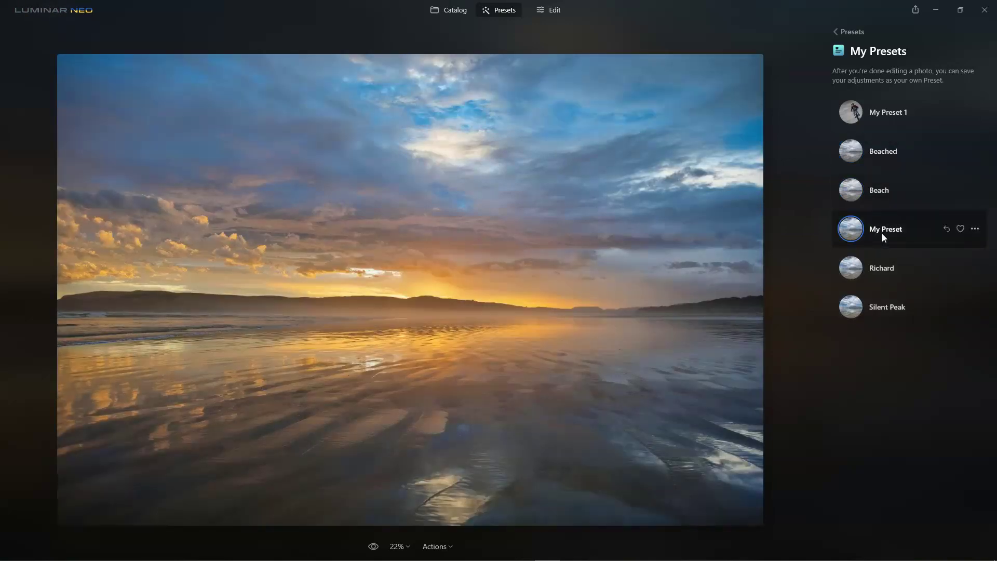
{"action": "left_click", "coordinate": [846, 33]}
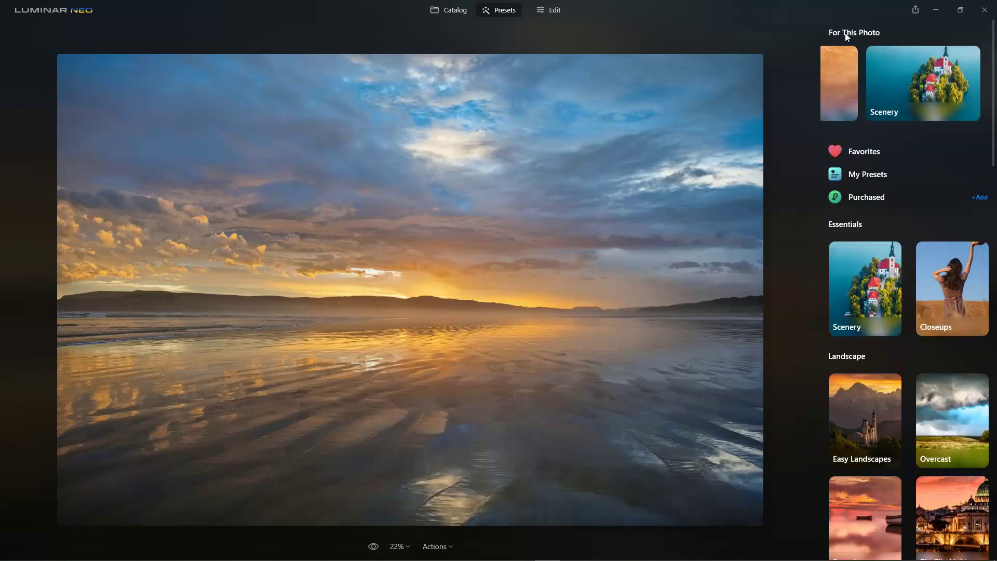
Open the sunset photo in the editing view and revert it to the original
{"action": "left_click", "coordinate": [543, 12]}
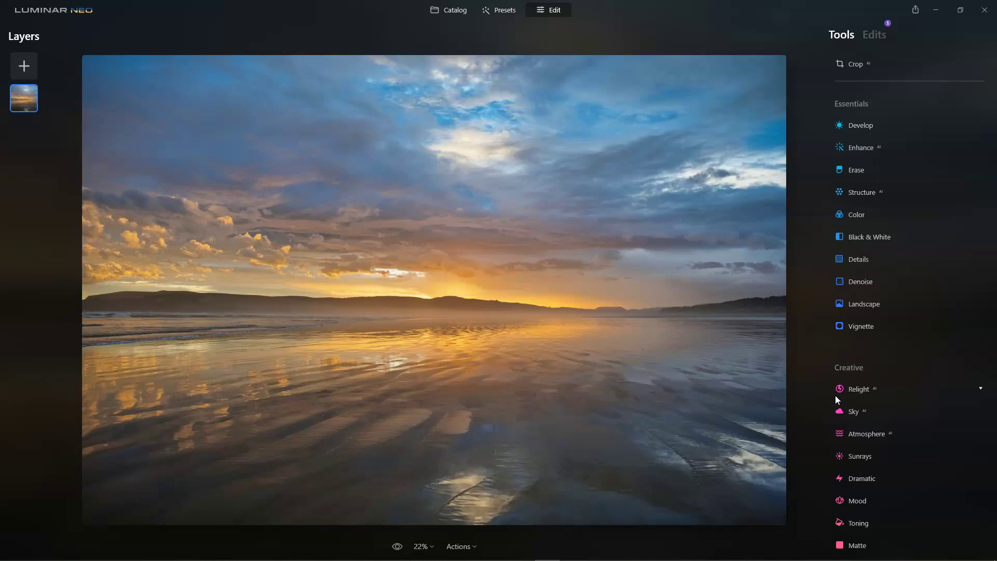
{"action": "left_click", "coordinate": [474, 548]}
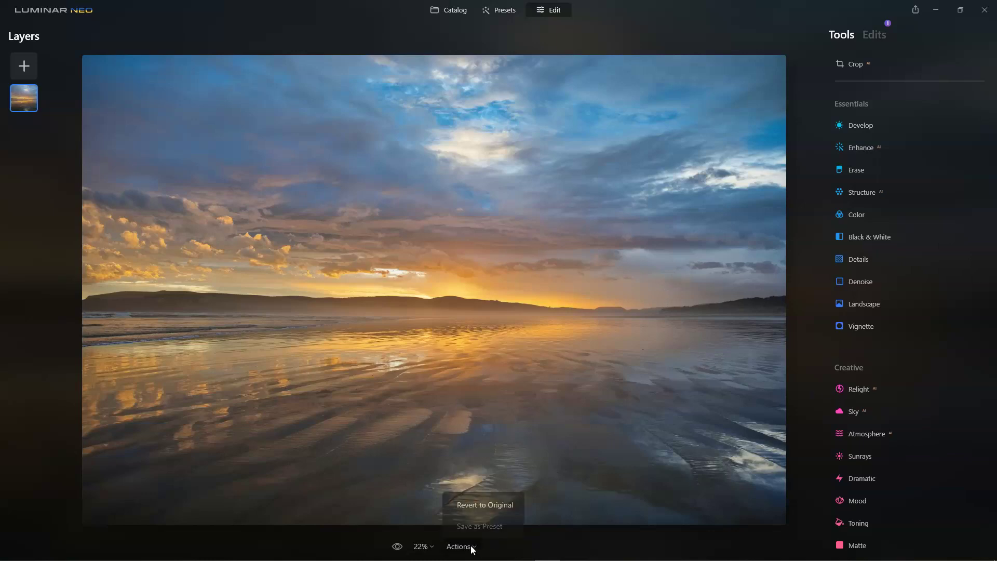
{"action": "left_click", "coordinate": [490, 504]}
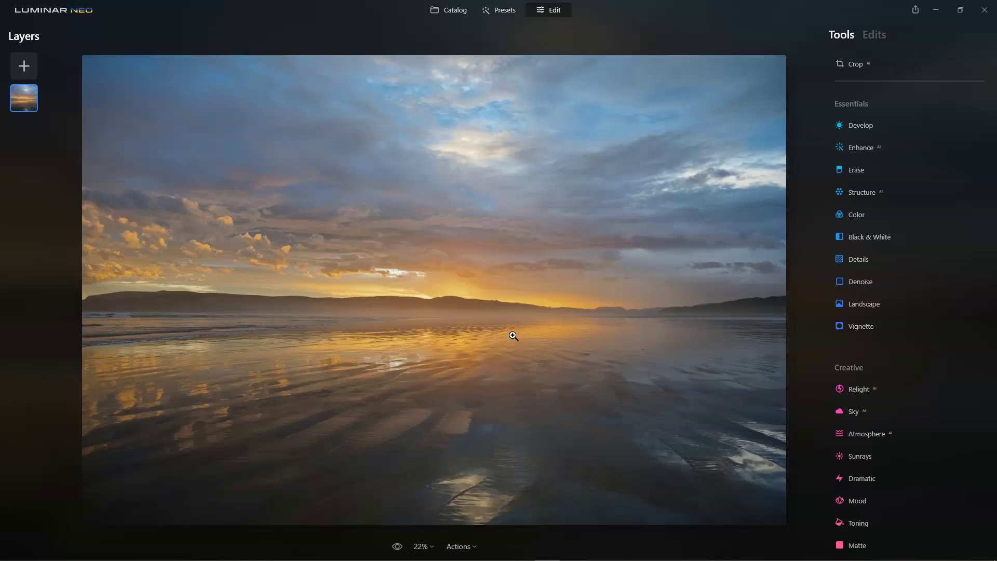
Enhance the sunset photo with Accent AI at 56 and Sky Enhancer AI at 50
{"action": "left_click", "coordinate": [861, 149]}
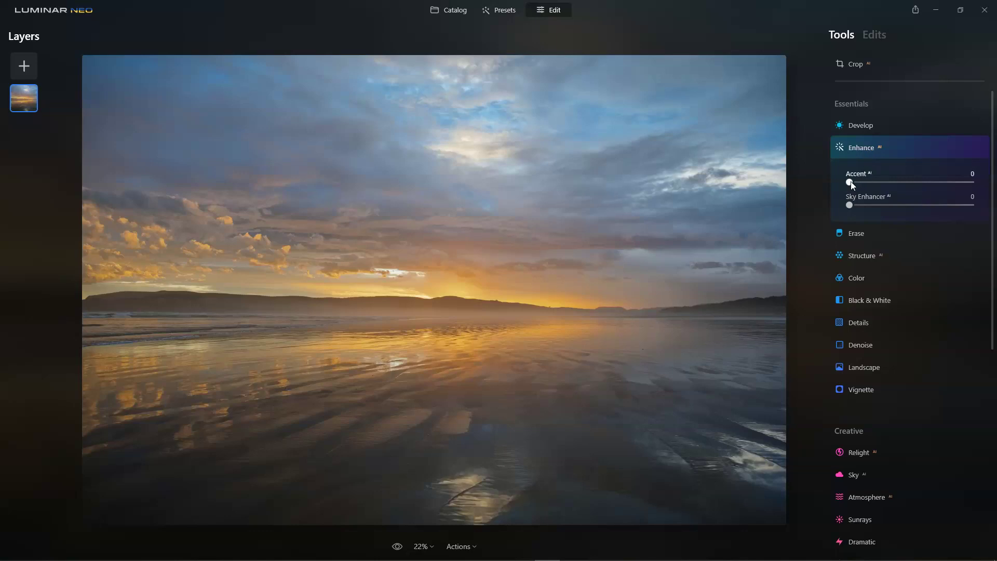
{"action": "left_click_drag", "start_coordinate": [852, 184], "coordinate": [902, 186]}
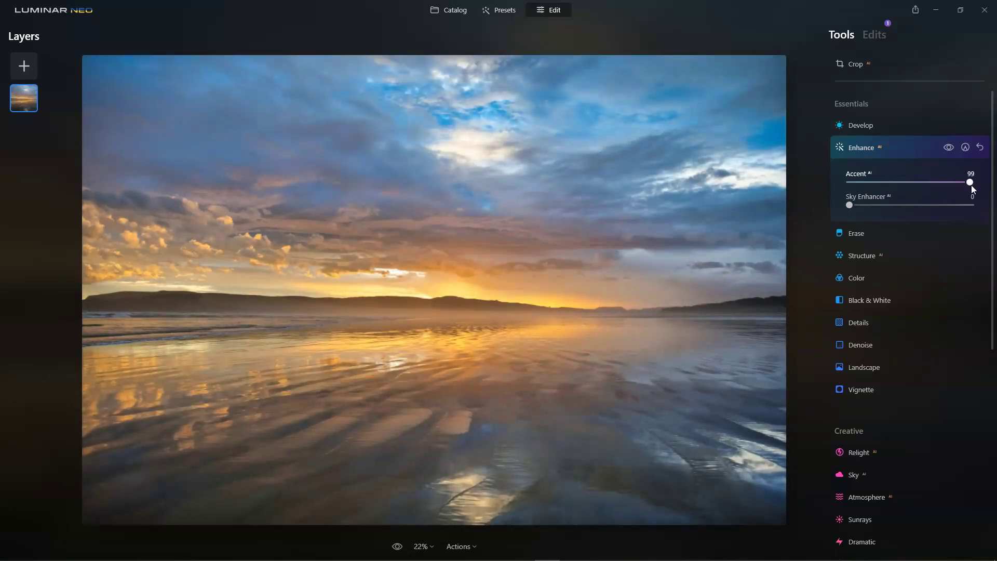
{"action": "left_click_drag", "start_coordinate": [972, 188], "coordinate": [929, 188]}
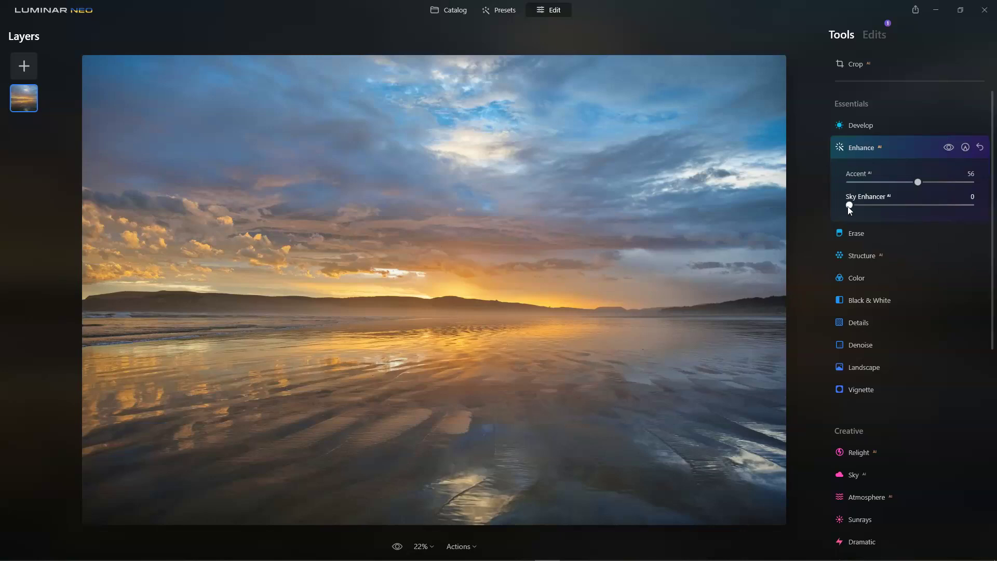
{"action": "mouse_move", "coordinate": [850, 207]}
{"action": "left_mouse_down"}
{"action": "mouse_move", "coordinate": [970, 207]}
{"action": "mouse_move", "coordinate": [875, 217]}
{"action": "mouse_move", "coordinate": [948, 217]}
{"action": "mouse_move", "coordinate": [910, 227]}
{"action": "left_mouse_up"}
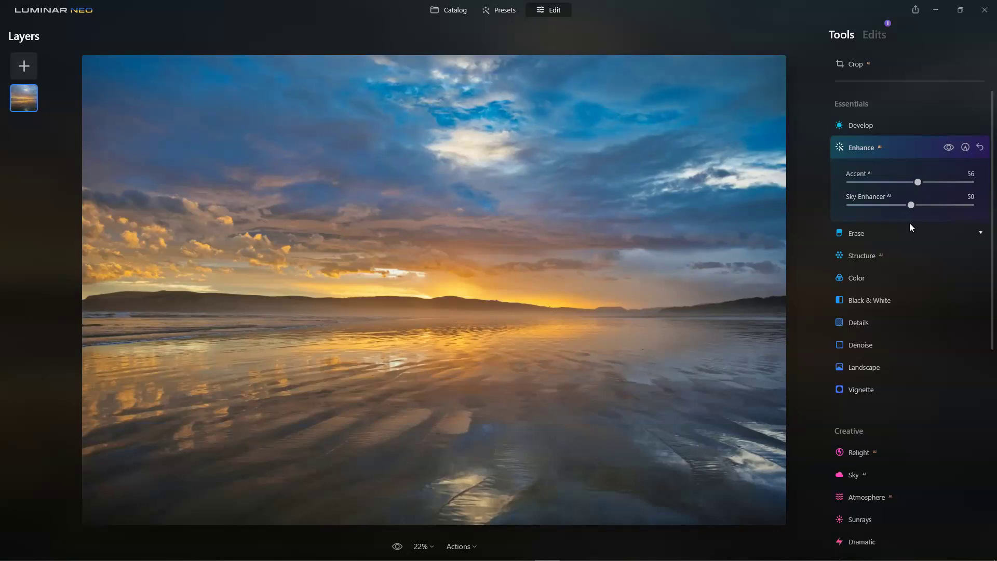
Bring out texture in the photo with Structure AI at Amount 10 and Boost 26
{"action": "left_click", "coordinate": [863, 264]}
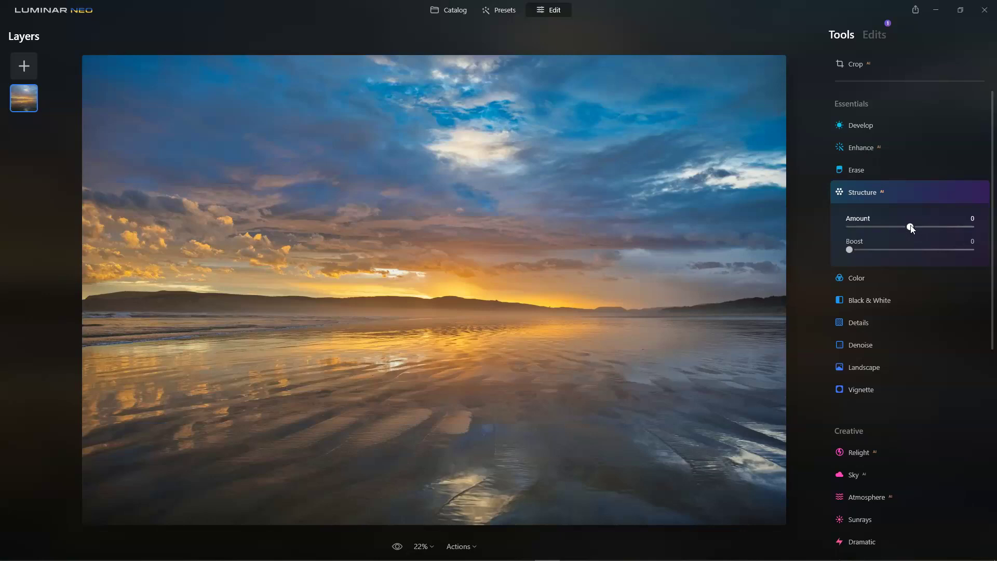
{"action": "left_click_drag", "start_coordinate": [911, 227], "coordinate": [980, 229]}
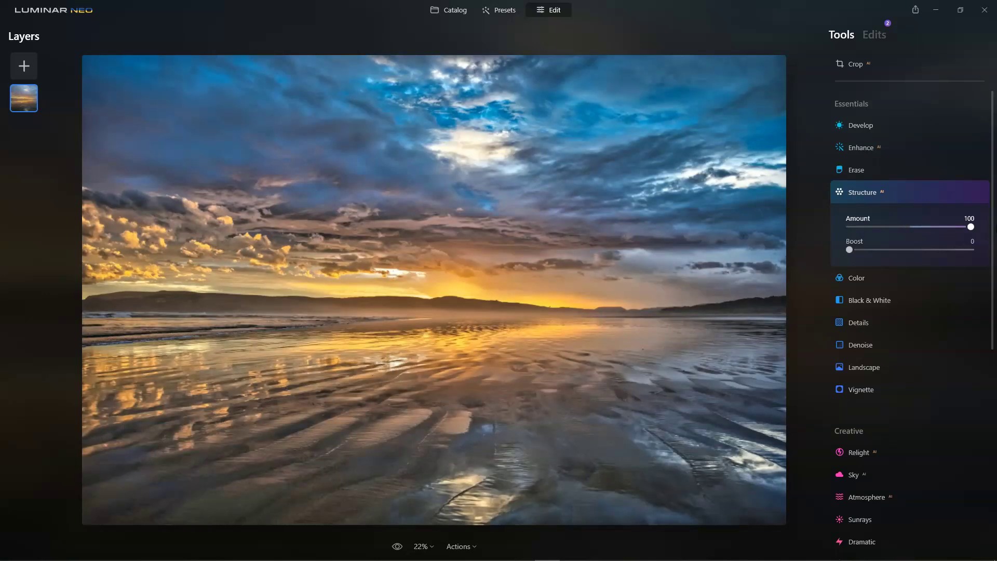
{"action": "left_click_drag", "start_coordinate": [970, 227], "coordinate": [917, 232]}
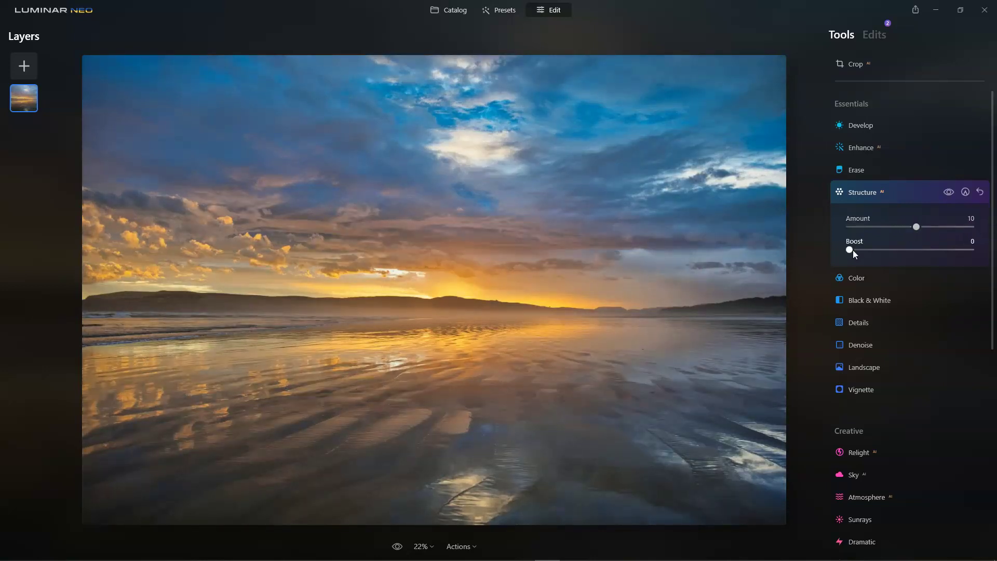
{"action": "left_click_drag", "start_coordinate": [853, 251], "coordinate": [885, 252]}
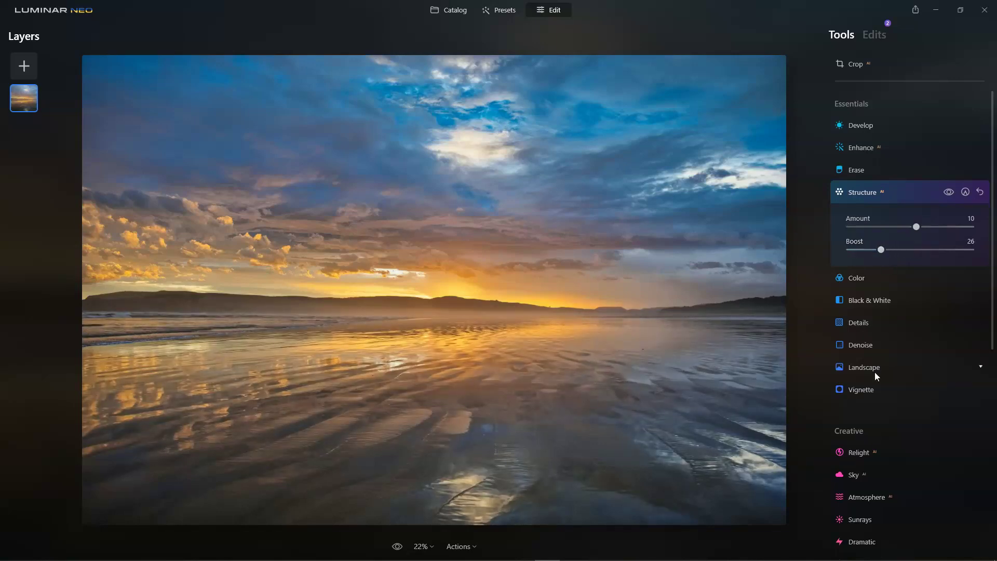
Warm the photo with the Landscape tool's Golden Hour effect and darken its edges with a Vignette amount of -58
{"action": "left_click", "coordinate": [858, 321]}
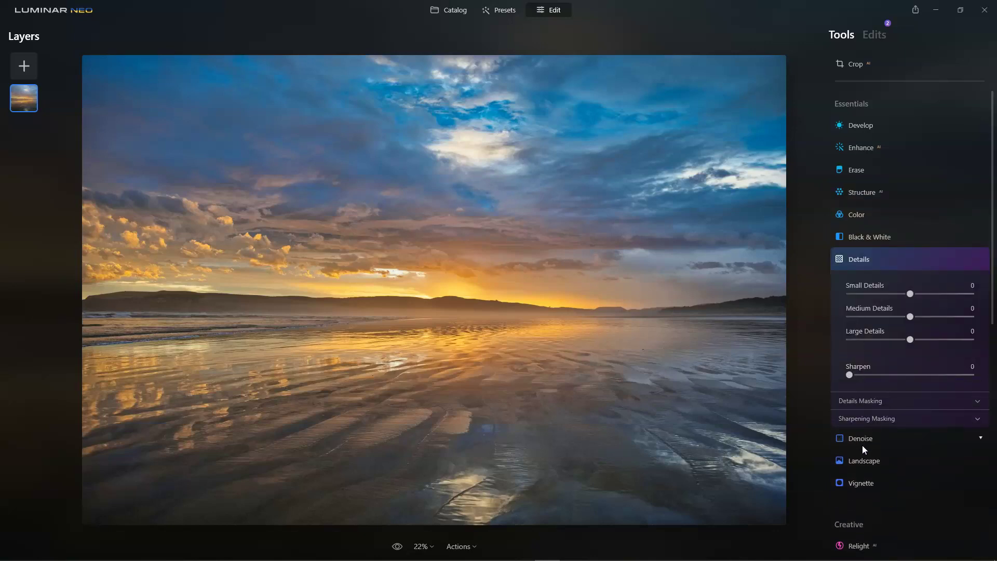
{"action": "left_click", "coordinate": [862, 463]}
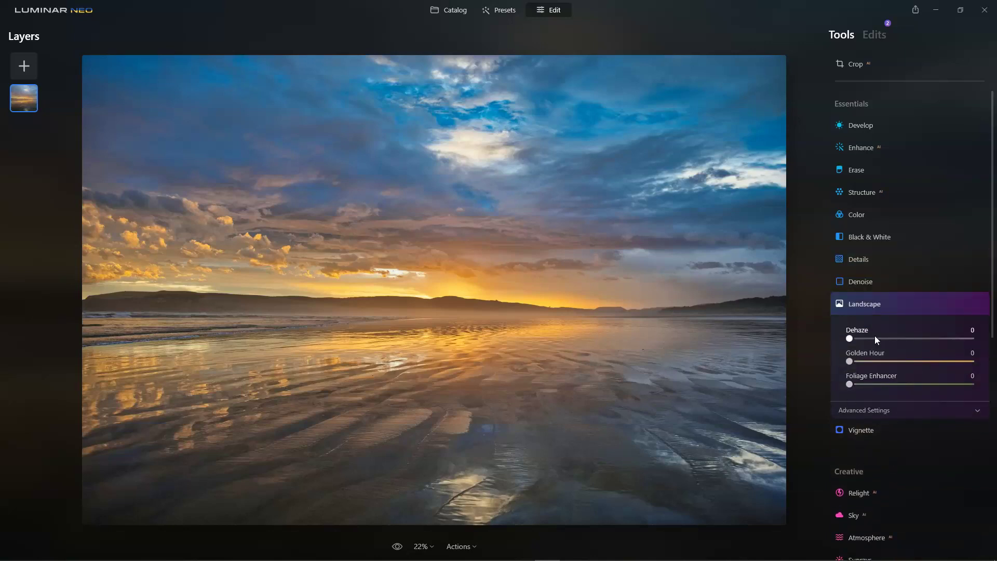
{"action": "left_click", "coordinate": [894, 361]}
{"action": "left_click", "coordinate": [870, 433]}
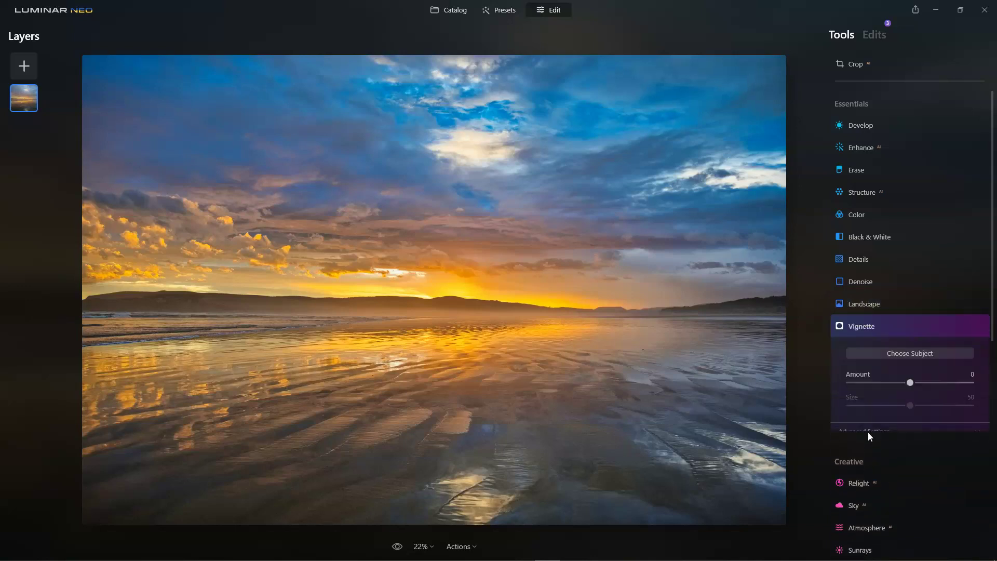
{"action": "left_click_drag", "start_coordinate": [904, 383], "coordinate": [875, 383]}
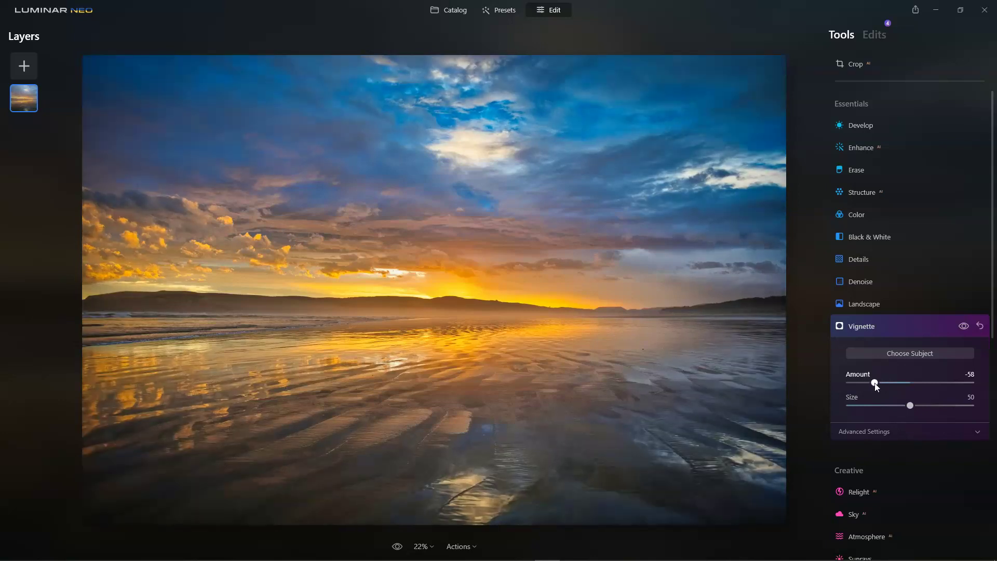
Try the Sky AI replacement skies Sunset 4, Sunset Clouds 1 and Dramatic Sunset 4 on the beach photo
{"action": "scroll", "coordinate": [902, 453], "scroll_direction": "down", "scroll_amount": 3}
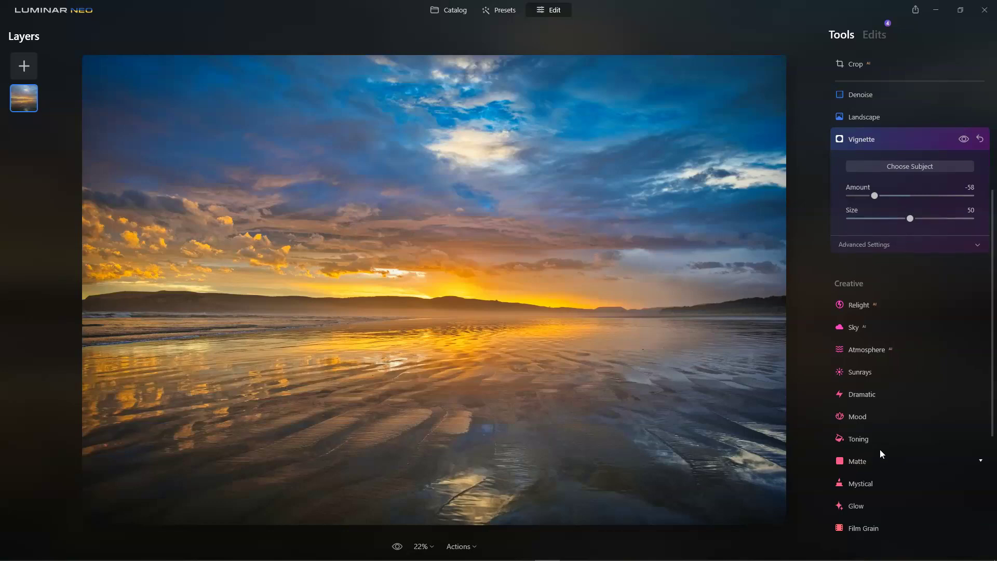
{"action": "left_click", "coordinate": [852, 328]}
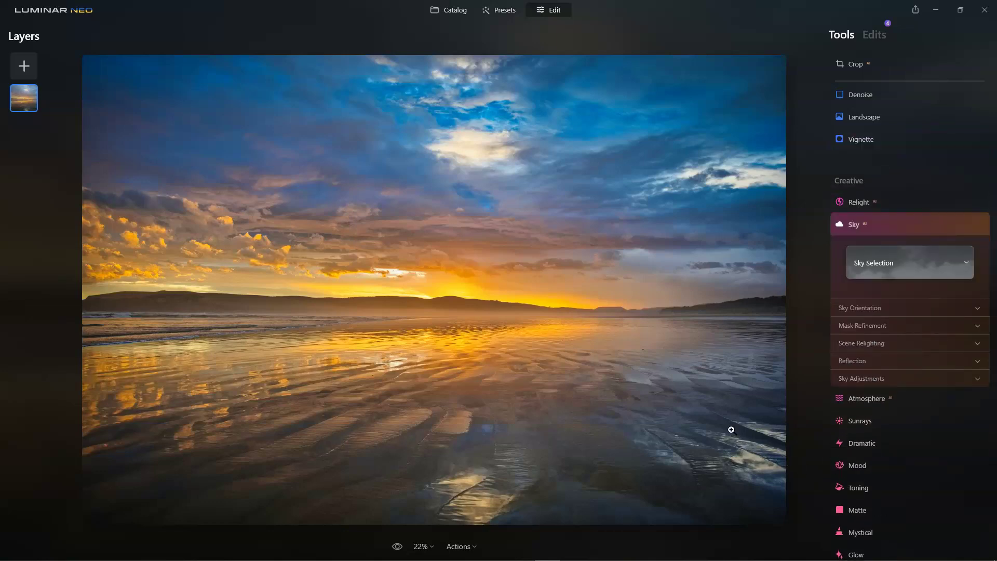
{"action": "left_click", "coordinate": [878, 262]}
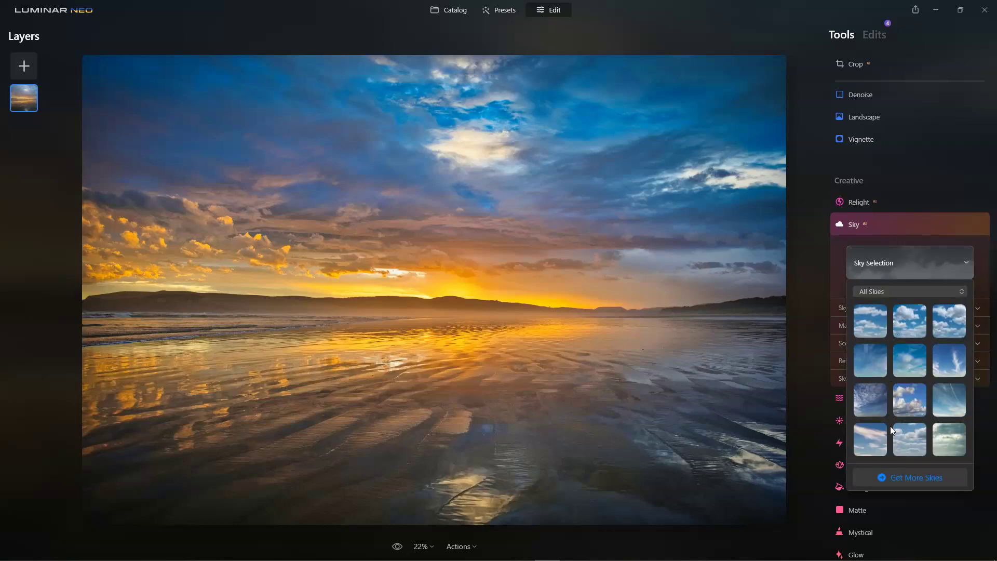
{"action": "scroll", "coordinate": [924, 416], "scroll_direction": "down", "scroll_amount": 10}
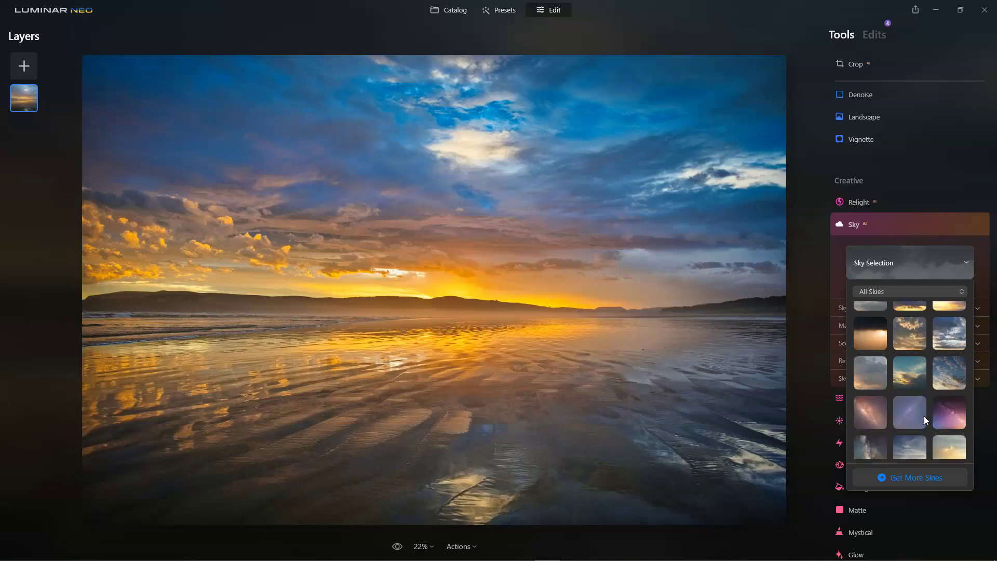
{"action": "scroll", "coordinate": [924, 416], "scroll_direction": "down", "scroll_amount": 2}
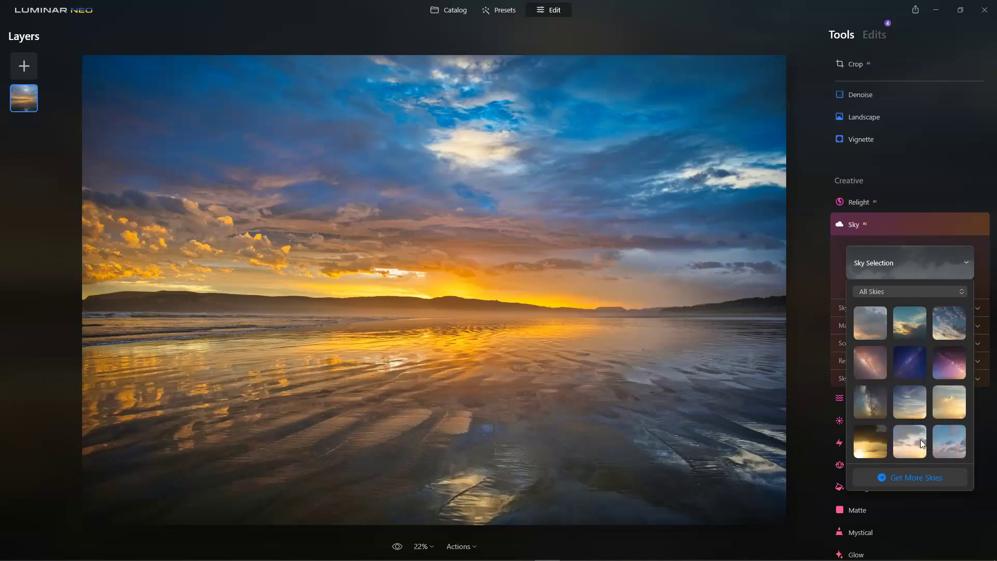
{"action": "left_click", "coordinate": [916, 440]}
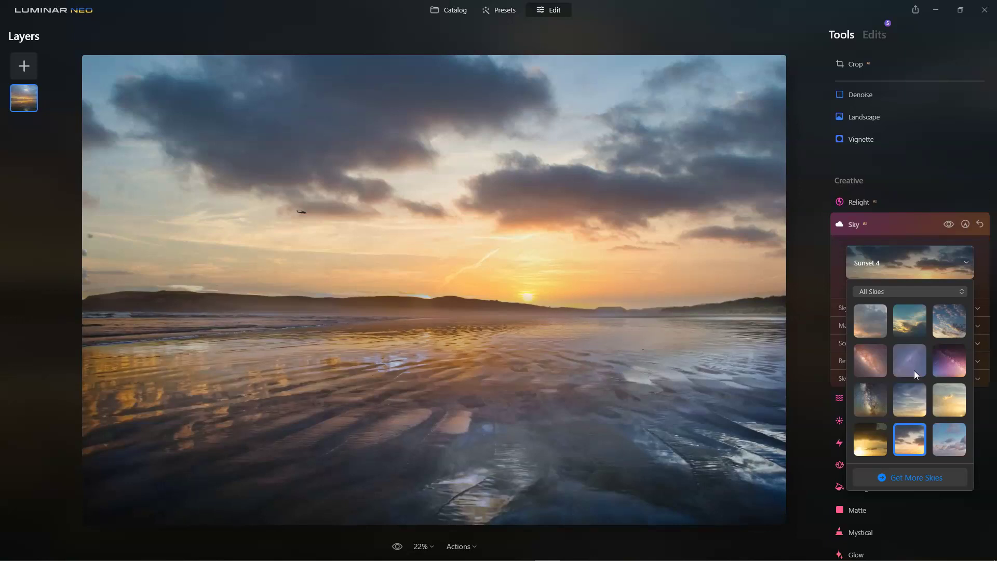
{"action": "left_click", "coordinate": [947, 439]}
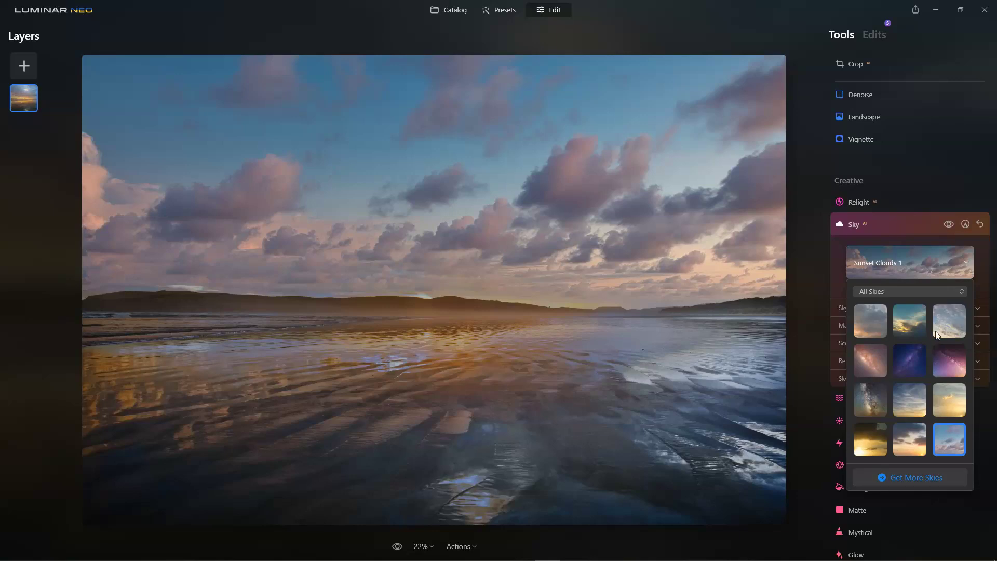
{"action": "scroll", "coordinate": [934, 386], "scroll_direction": "up", "scroll_amount": 1}
{"action": "scroll", "coordinate": [934, 385], "scroll_direction": "up", "scroll_amount": 3}
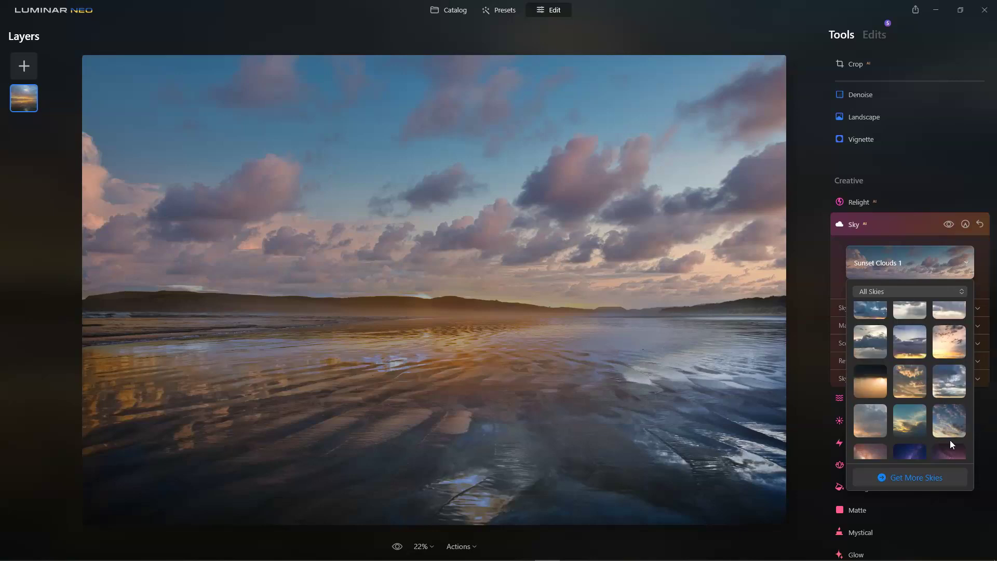
{"action": "left_click", "coordinate": [954, 385]}
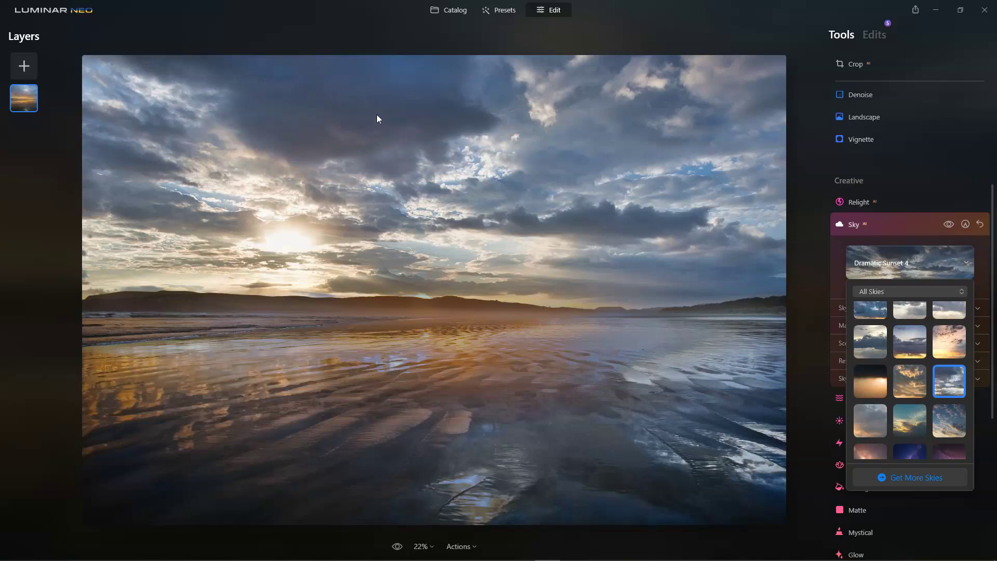
Try the night skies Galaxy 2 and Galaxy 1 on the beach photo
{"action": "scroll", "coordinate": [931, 422], "scroll_direction": "down", "scroll_amount": 2}
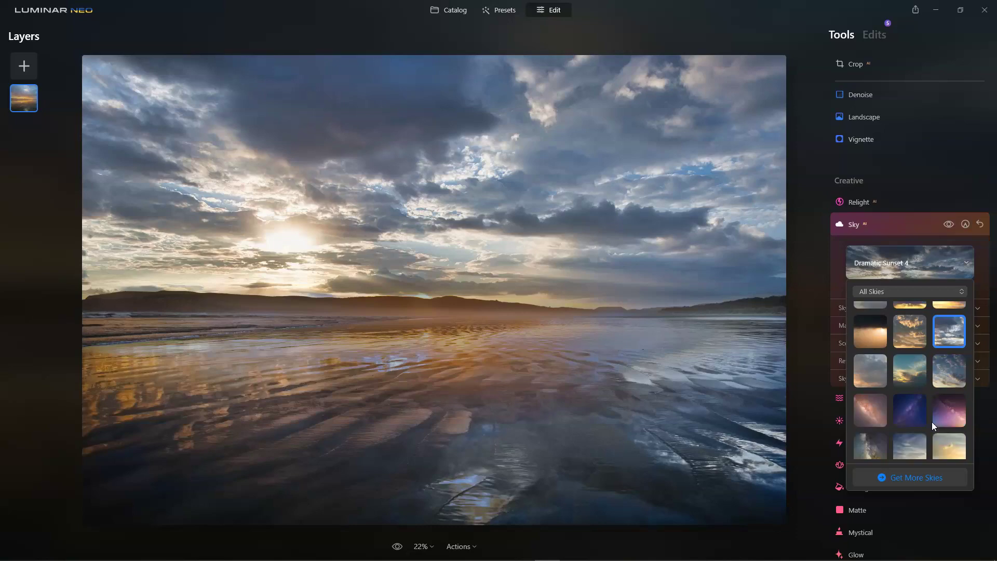
{"action": "left_click", "coordinate": [920, 418]}
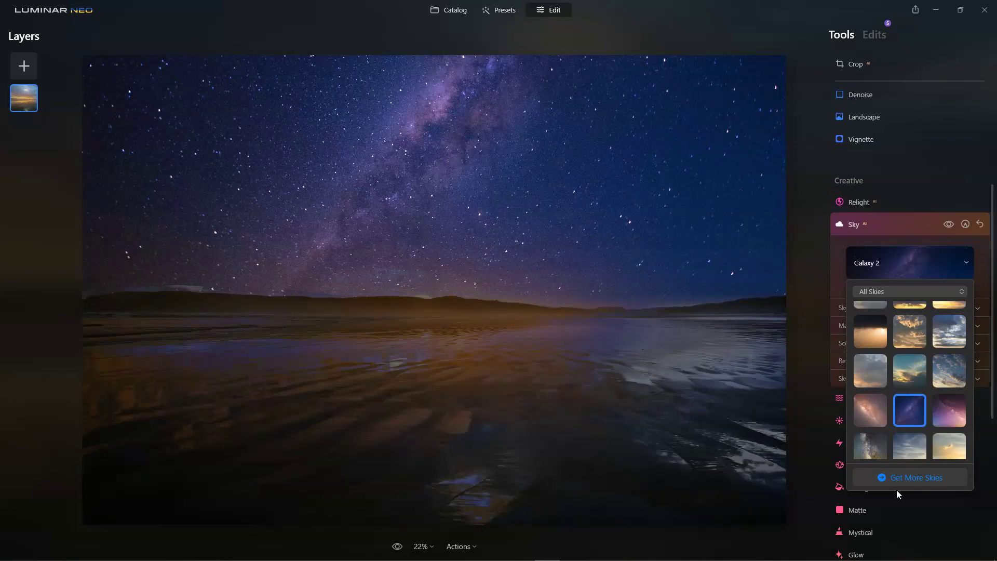
{"action": "left_click", "coordinate": [879, 421]}
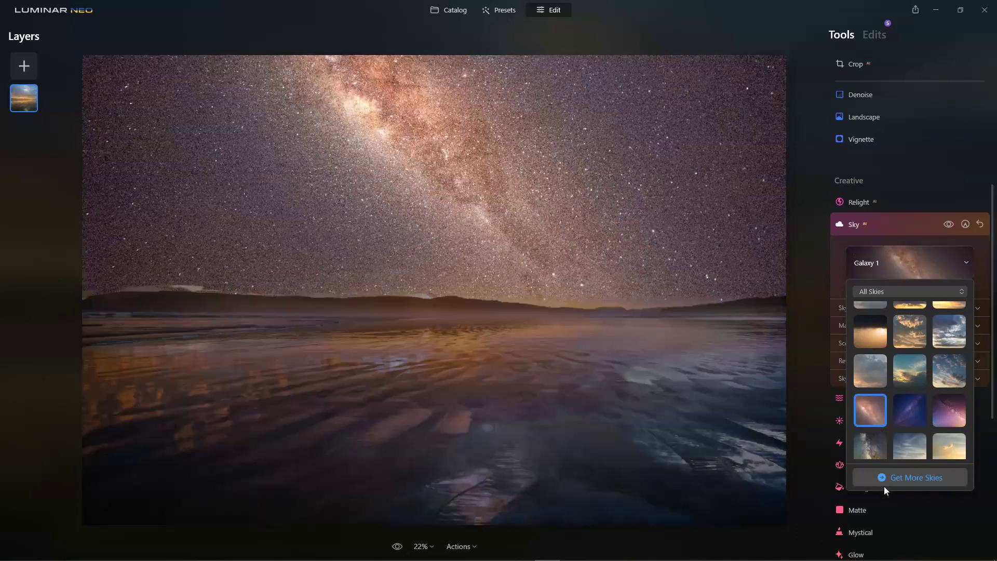
Replace the beach photo's sky with Sunset 2 and close the sky selection
{"action": "scroll", "coordinate": [941, 447], "scroll_direction": "down", "scroll_amount": 1}
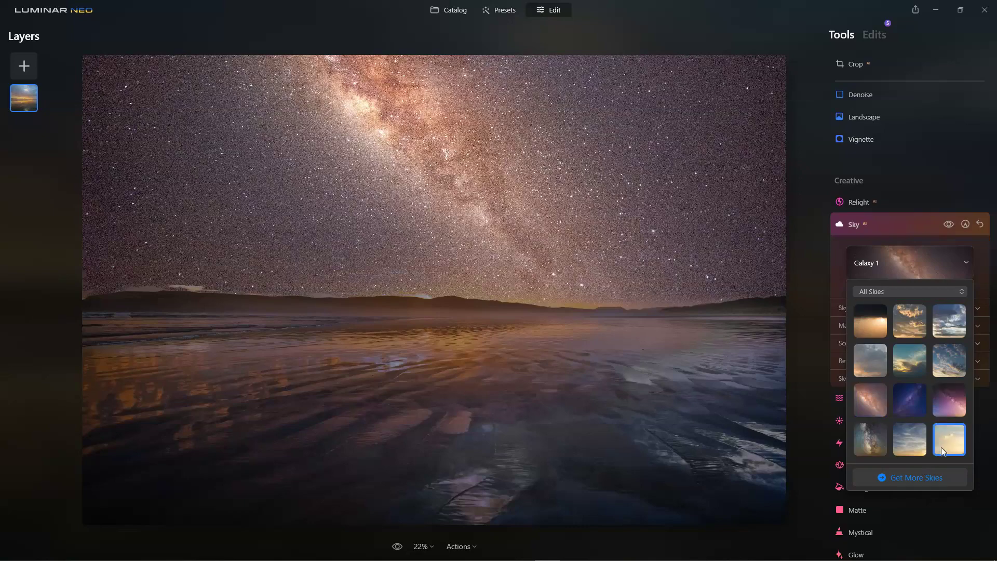
{"action": "left_click", "coordinate": [941, 447]}
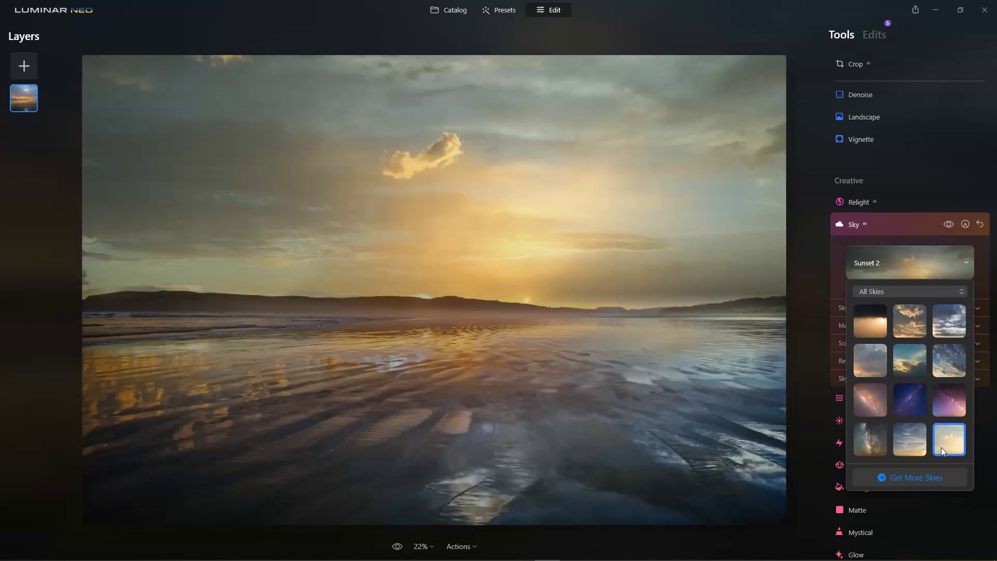
{"action": "scroll", "coordinate": [930, 439], "scroll_direction": "down", "scroll_amount": 2}
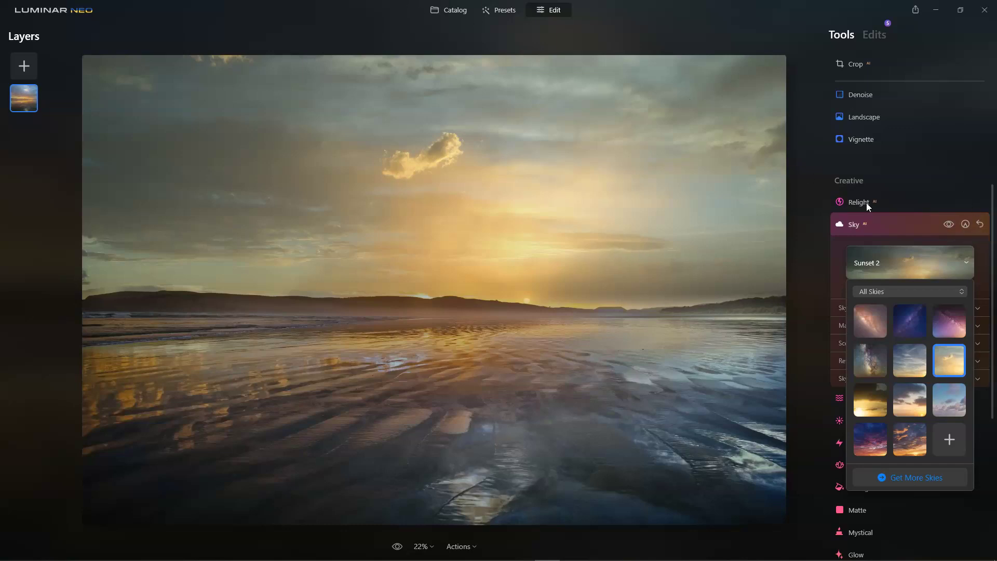
{"action": "left_click", "coordinate": [934, 199]}
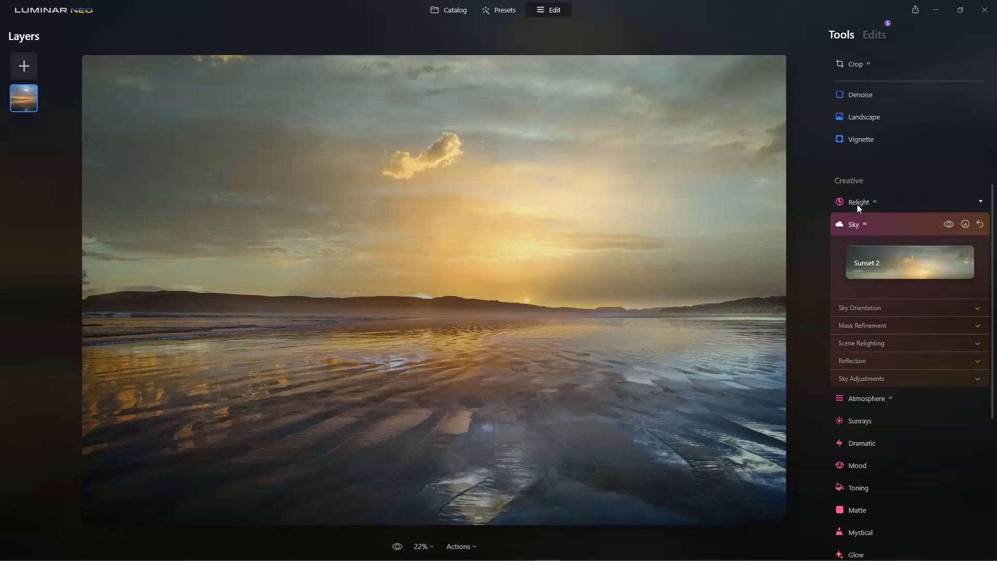
Add Sunrays to the beach photo with the sun center on the horizon under the bright sky and an Amount of 23
{"action": "left_click", "coordinate": [863, 418]}
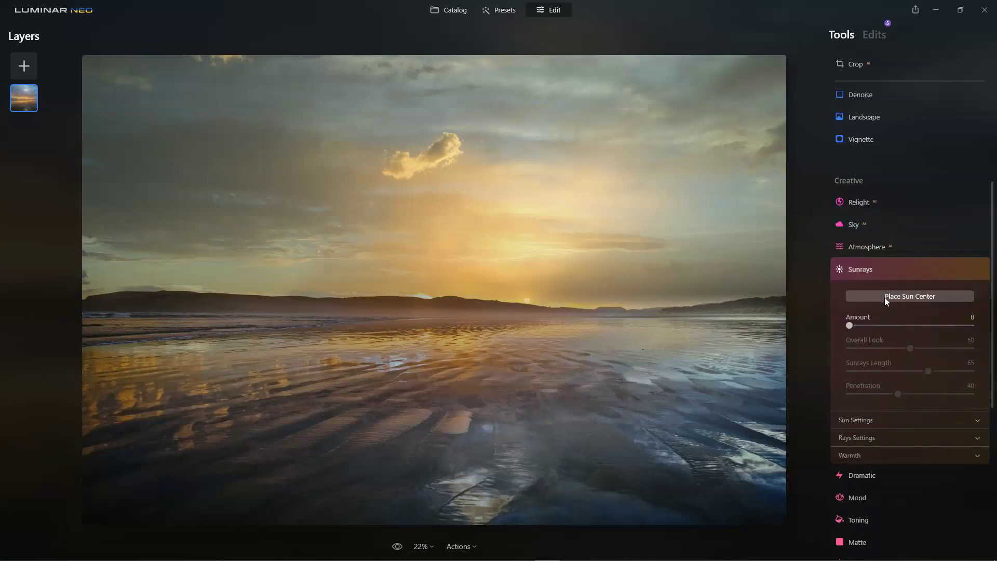
{"action": "left_click", "coordinate": [884, 298]}
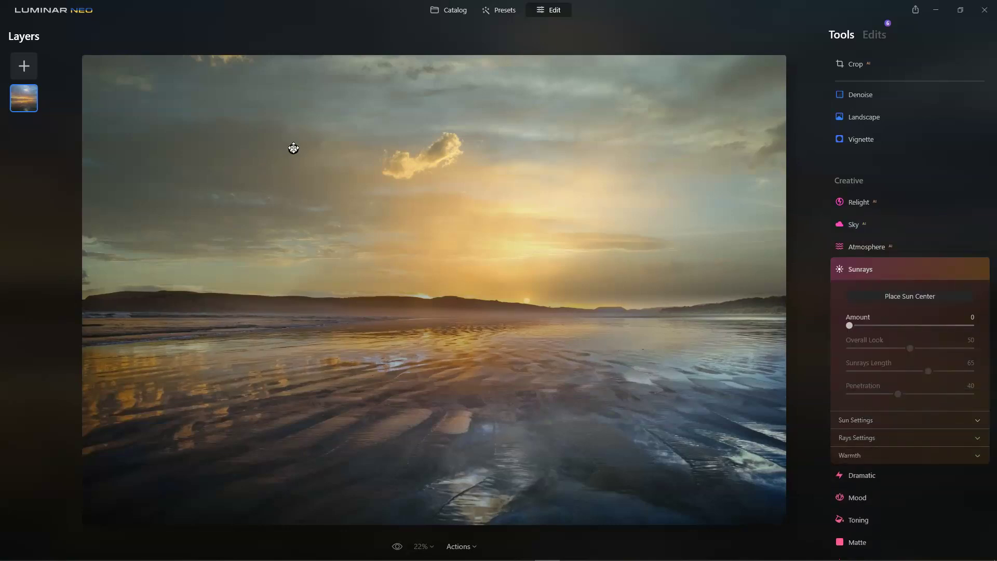
{"action": "left_click_drag", "start_coordinate": [294, 149], "coordinate": [434, 215]}
{"action": "left_click_drag", "start_coordinate": [511, 244], "coordinate": [526, 298]}
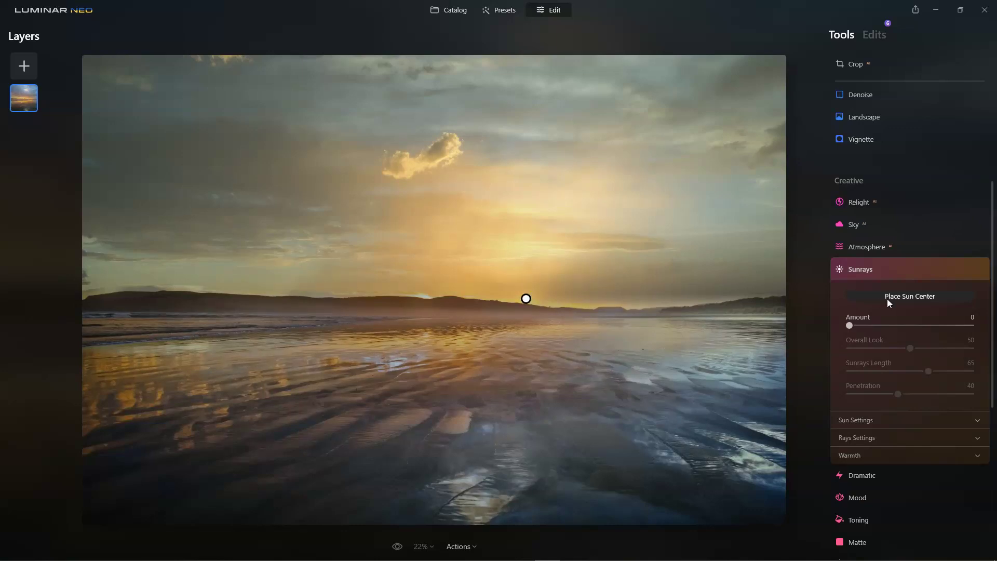
{"action": "left_click", "coordinate": [886, 324]}
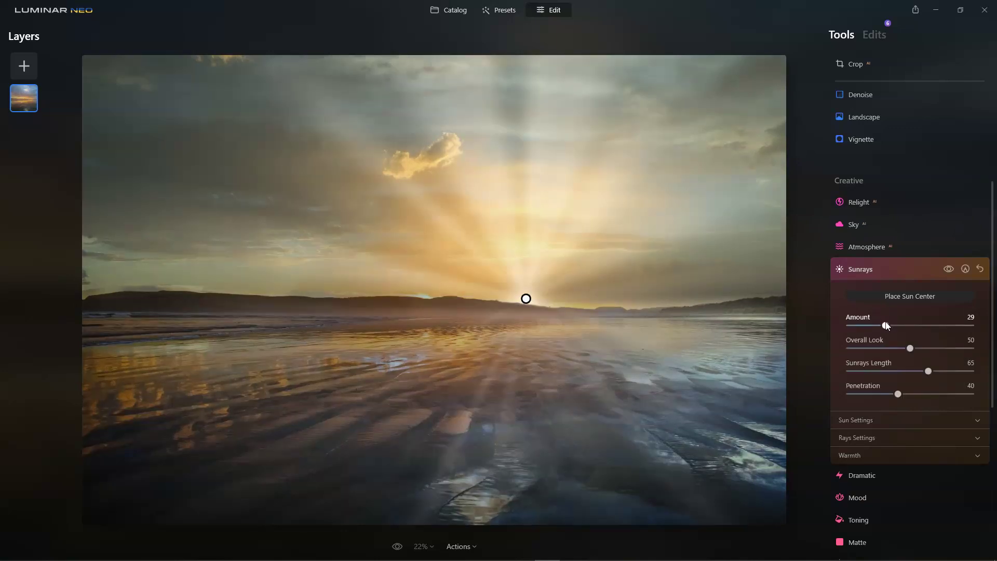
{"action": "left_click_drag", "start_coordinate": [886, 325], "coordinate": [879, 326]}
Add a mild Dramatic effect to the beach photo
{"action": "scroll", "coordinate": [900, 468], "scroll_direction": "down", "scroll_amount": 5}
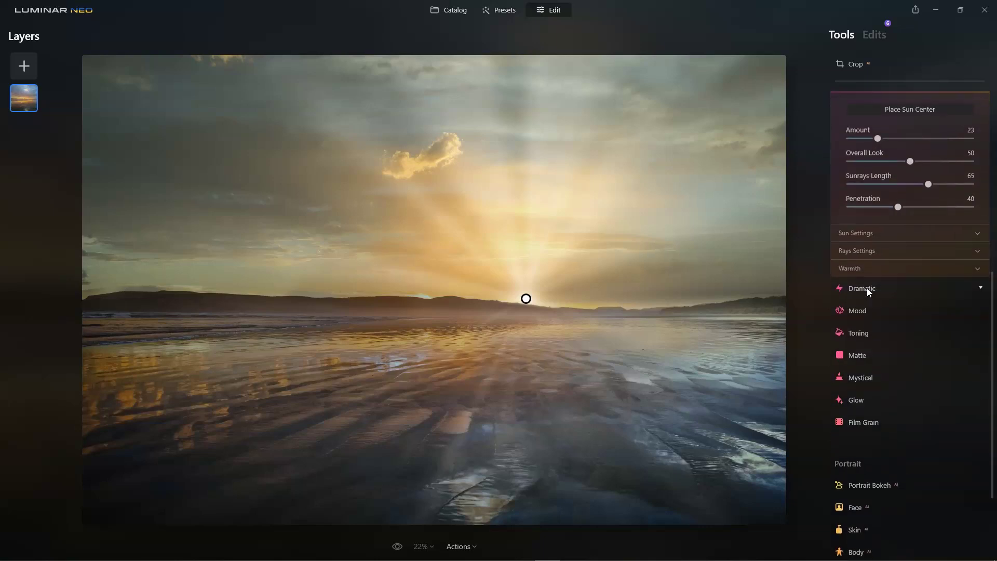
{"action": "left_click", "coordinate": [868, 289]}
{"action": "left_click_drag", "start_coordinate": [884, 195], "coordinate": [888, 196]}
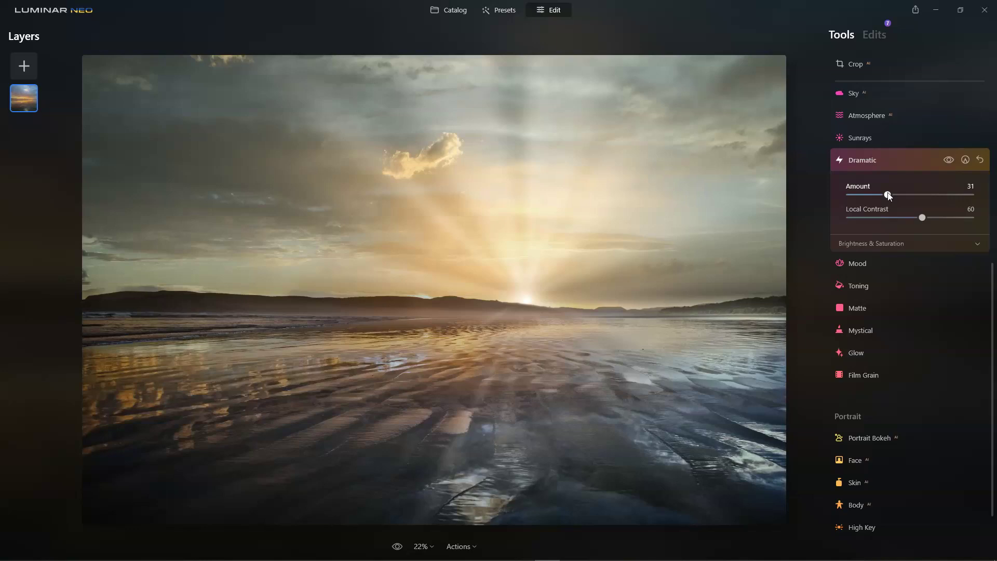
{"action": "mouse_move", "coordinate": [889, 196]}
{"action": "left_mouse_down"}
{"action": "mouse_move", "coordinate": [910, 195]}
{"action": "mouse_move", "coordinate": [874, 198]}
{"action": "left_mouse_up"}
Return to the catalog and open the selfie of the man against the blue-striped wall for editing
{"action": "left_click", "coordinate": [454, 10]}
{"action": "scroll", "coordinate": [491, 347], "scroll_direction": "up", "scroll_amount": 10}
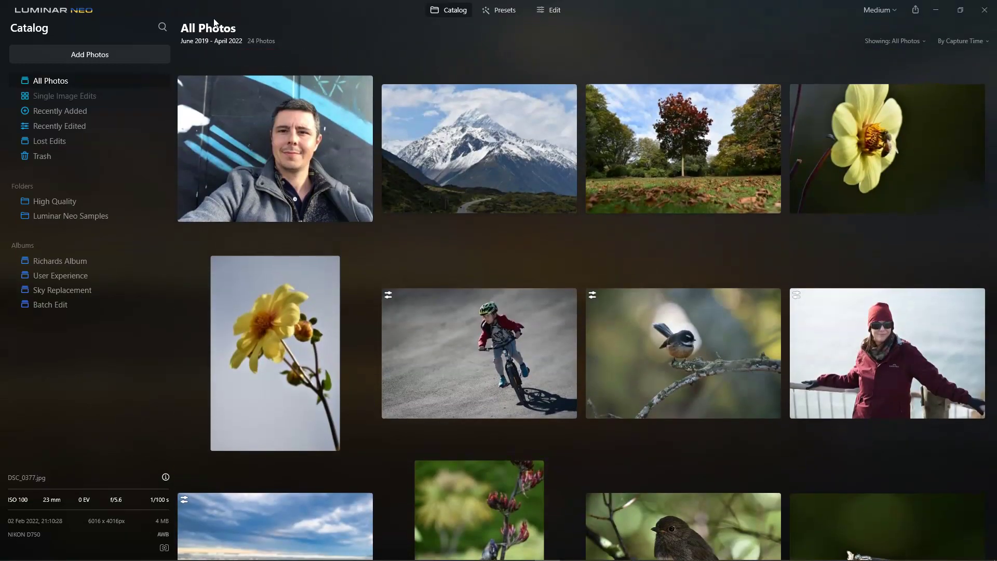
{"action": "left_click", "coordinate": [230, 91]}
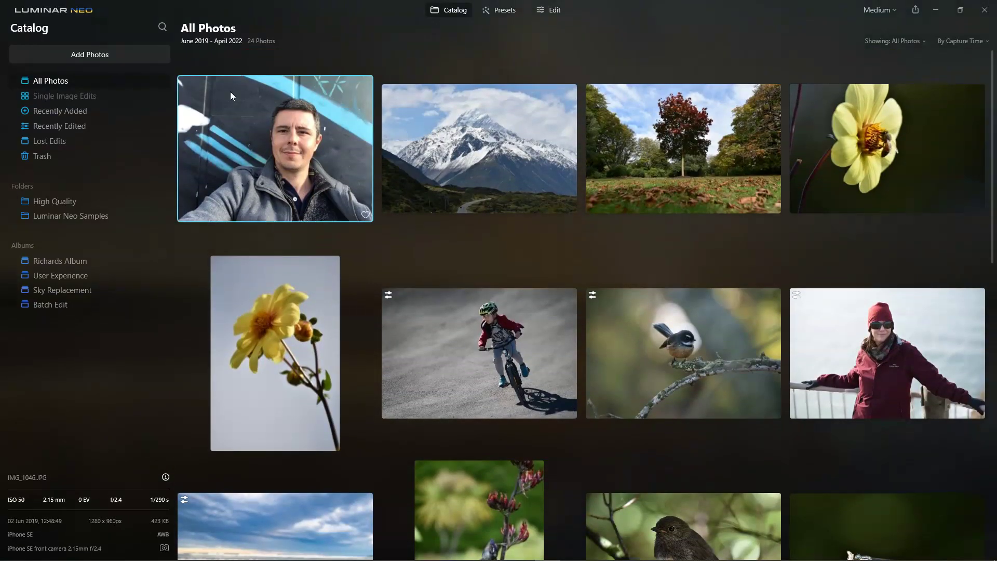
{"action": "left_click", "coordinate": [552, 11]}
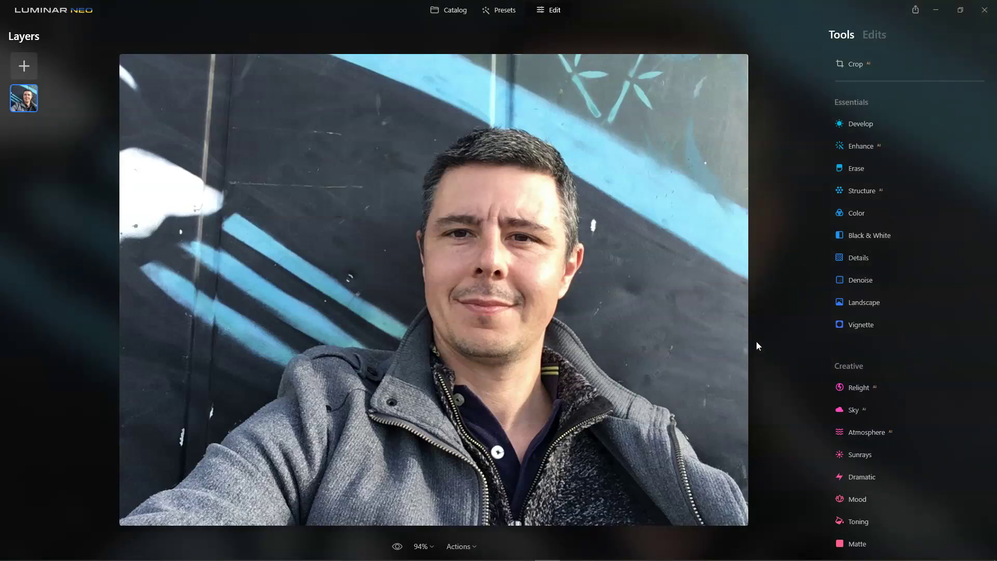
{"action": "scroll", "coordinate": [756, 341], "scroll_direction": "up", "scroll_amount": 1}
{"action": "scroll", "coordinate": [942, 372], "scroll_direction": "down", "scroll_amount": 1}
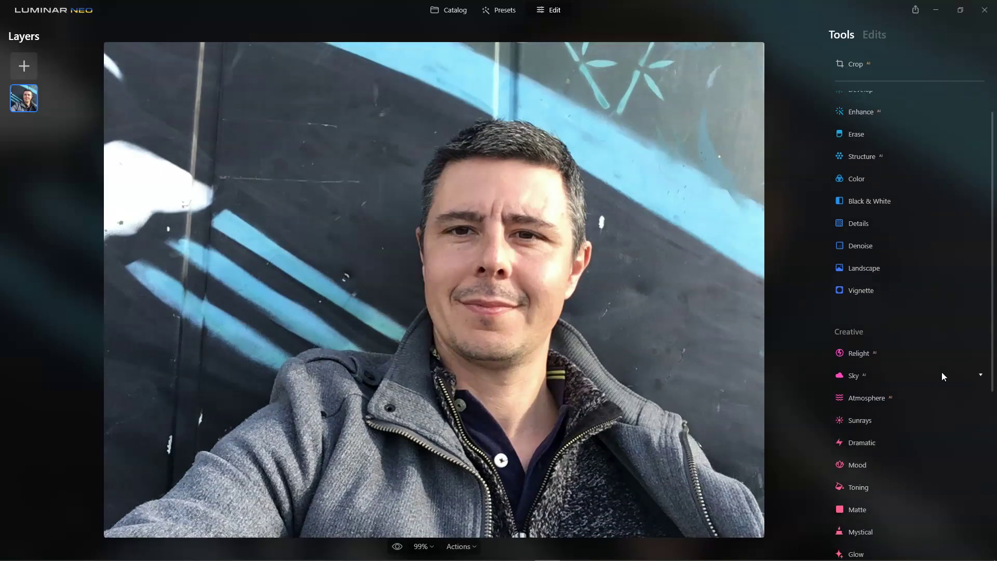
Blur the selfie's background with Portrait Bokeh at an Amount of 100
{"action": "scroll", "coordinate": [942, 372], "scroll_direction": "down", "scroll_amount": 5}
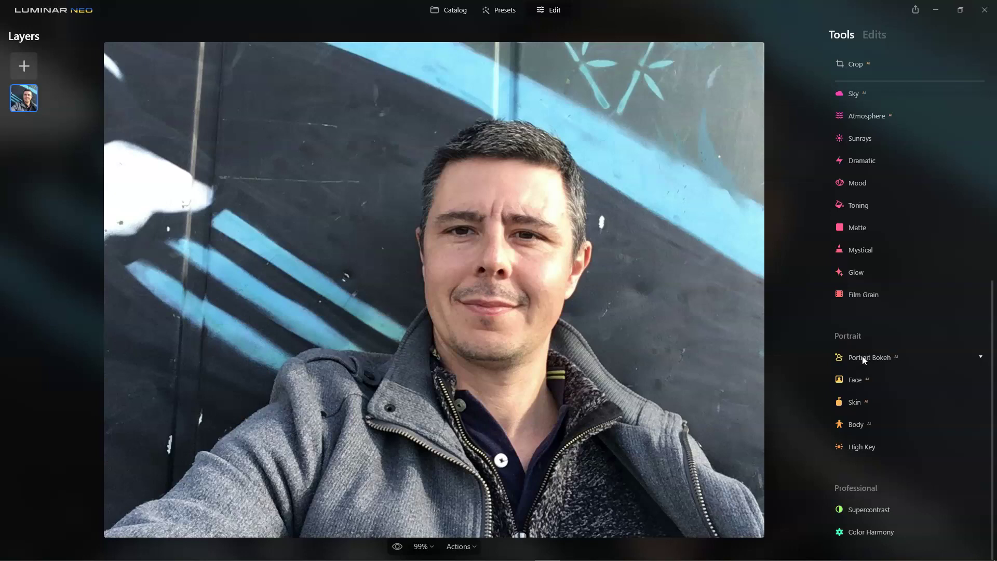
{"action": "left_click", "coordinate": [860, 360]}
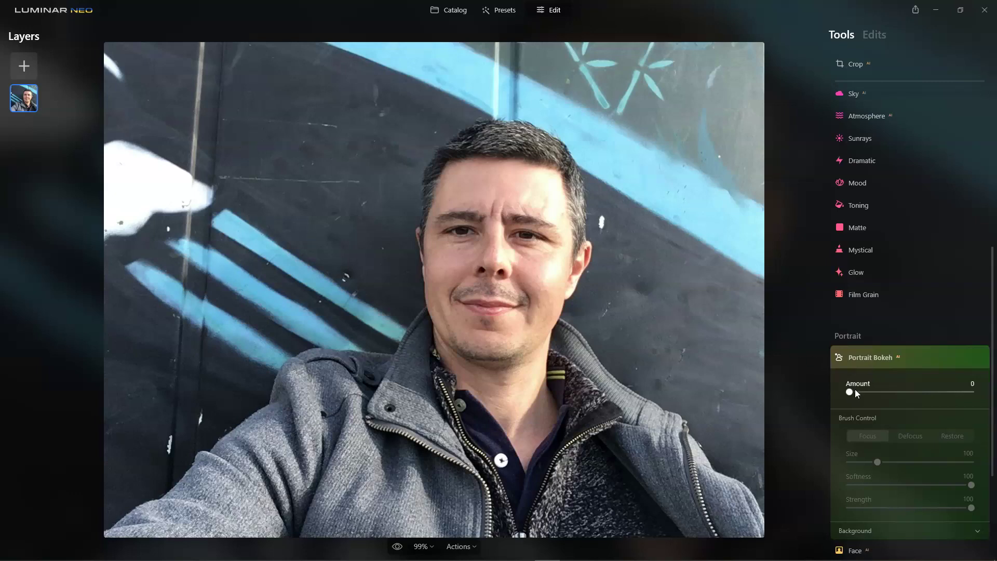
{"action": "left_click_drag", "start_coordinate": [855, 393], "coordinate": [956, 395]}
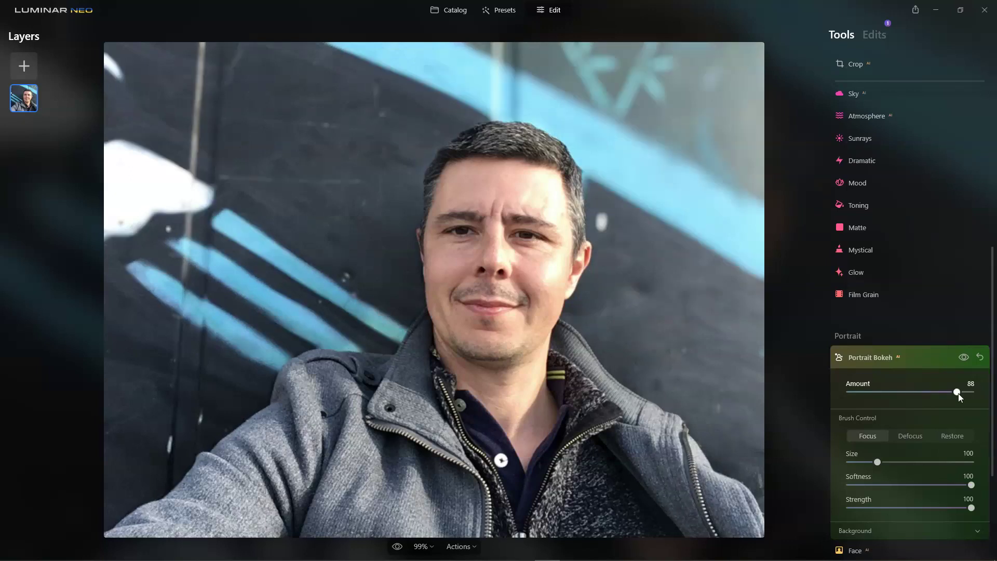
{"action": "left_click_drag", "start_coordinate": [959, 394], "coordinate": [993, 394]}
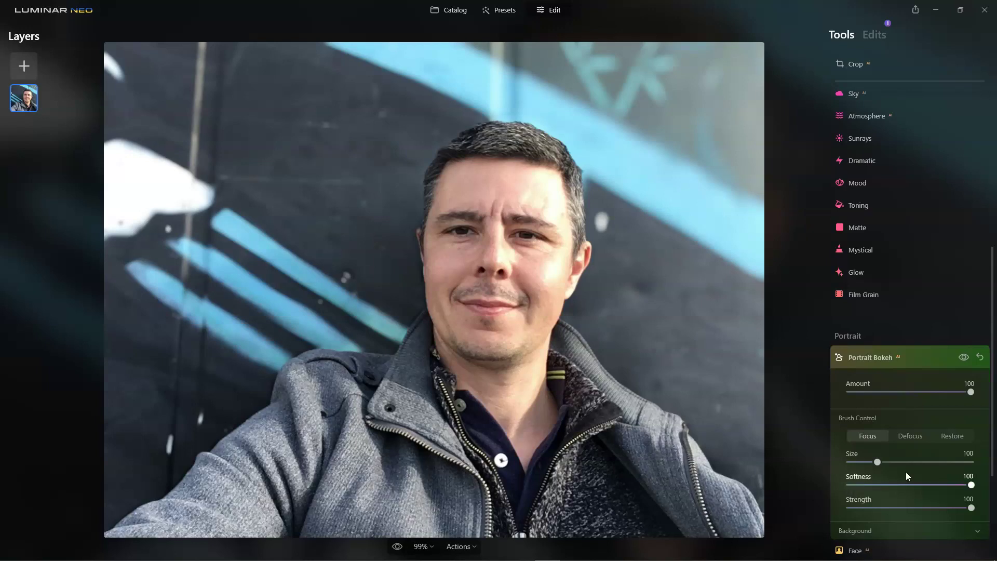
{"action": "scroll", "coordinate": [916, 476], "scroll_direction": "down", "scroll_amount": 3}
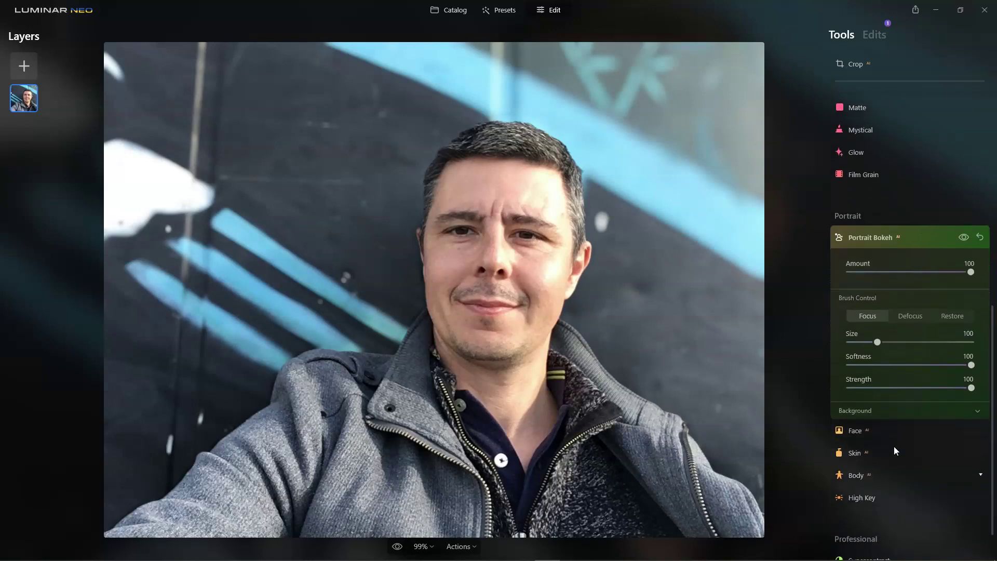
Set the bokeh background's Depth Correction to -100 and Highlights Glow to 45, and compare the result with the unblurred photo
{"action": "left_click", "coordinate": [881, 406]}
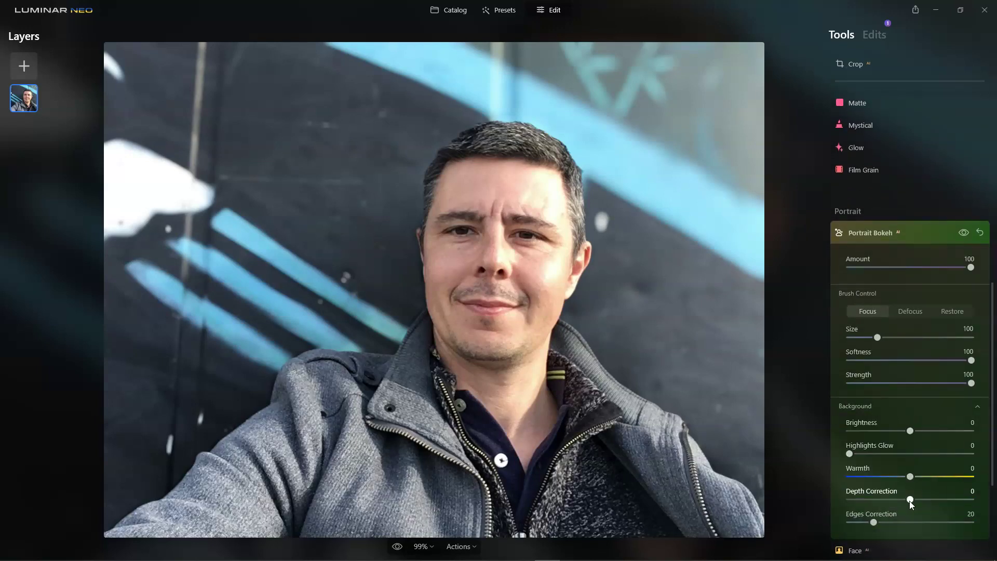
{"action": "left_click_drag", "start_coordinate": [910, 500], "coordinate": [848, 500]}
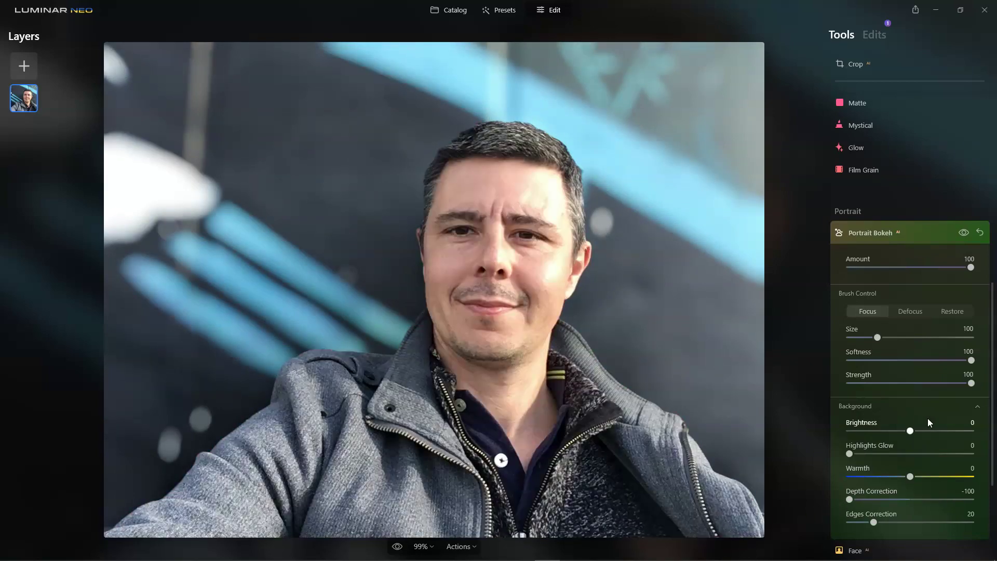
{"action": "left_click", "coordinate": [885, 453]}
{"action": "left_click", "coordinate": [905, 454]}
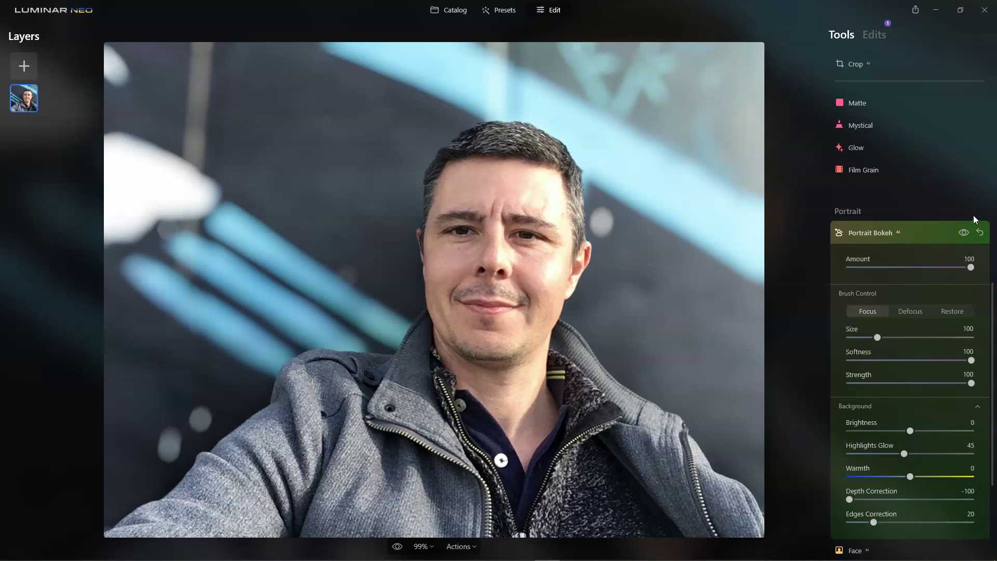
{"action": "left_click", "coordinate": [964, 233]}
{"action": "left_click", "coordinate": [964, 233]}
Retouch the face with Face Light 9, Dark Circles Removal 85 and Improve Eyebrows 16, and show the mouth settings
{"action": "left_click_drag", "start_coordinate": [993, 301], "coordinate": [994, 388]}
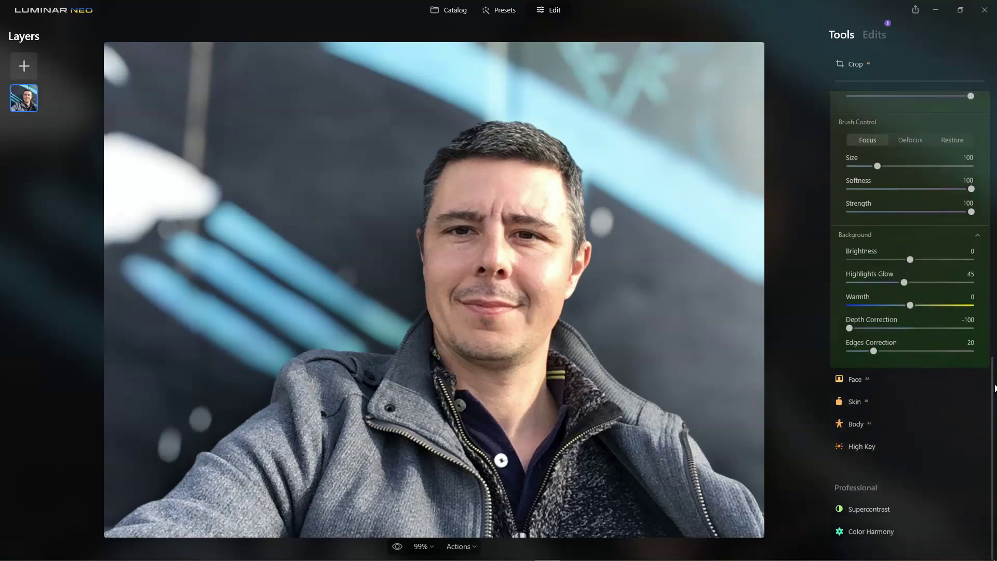
{"action": "left_click", "coordinate": [865, 378]}
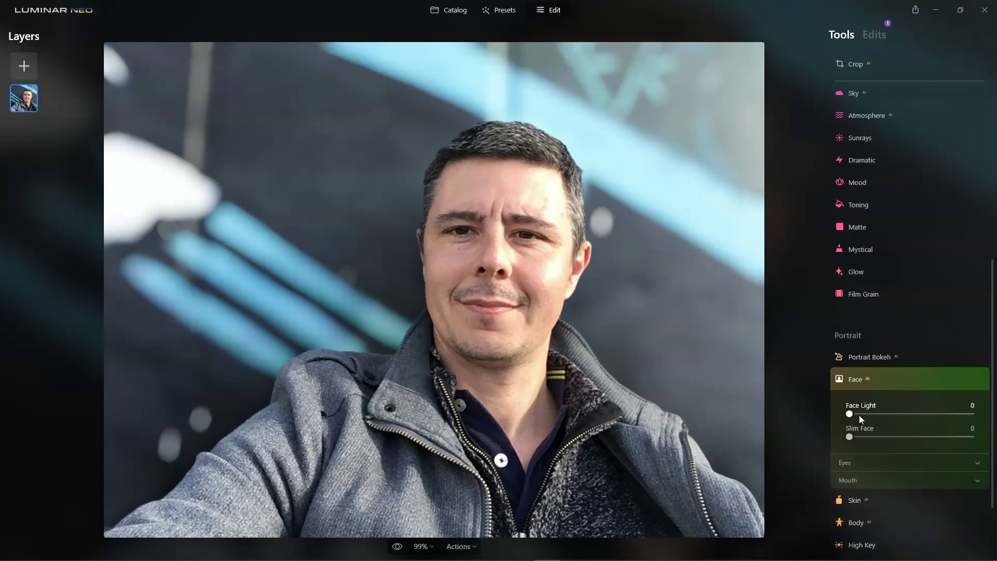
{"action": "mouse_move", "coordinate": [852, 416]}
{"action": "left_mouse_down"}
{"action": "mouse_move", "coordinate": [968, 414]}
{"action": "mouse_move", "coordinate": [897, 416]}
{"action": "mouse_move", "coordinate": [902, 422]}
{"action": "mouse_move", "coordinate": [979, 406]}
{"action": "mouse_move", "coordinate": [863, 421]}
{"action": "left_mouse_up"}
{"action": "left_click", "coordinate": [867, 462]}
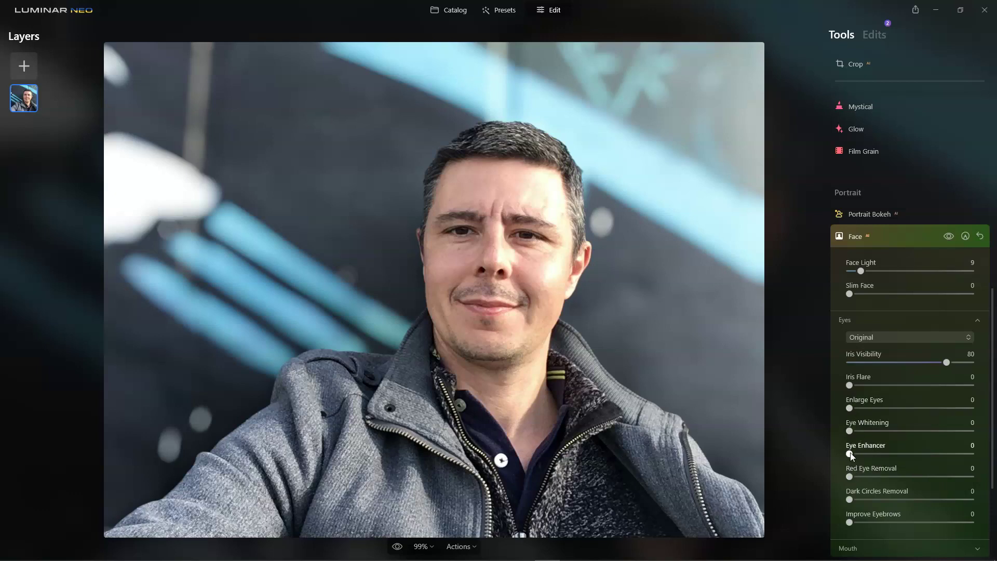
{"action": "left_click_drag", "start_coordinate": [850, 499], "coordinate": [923, 490]}
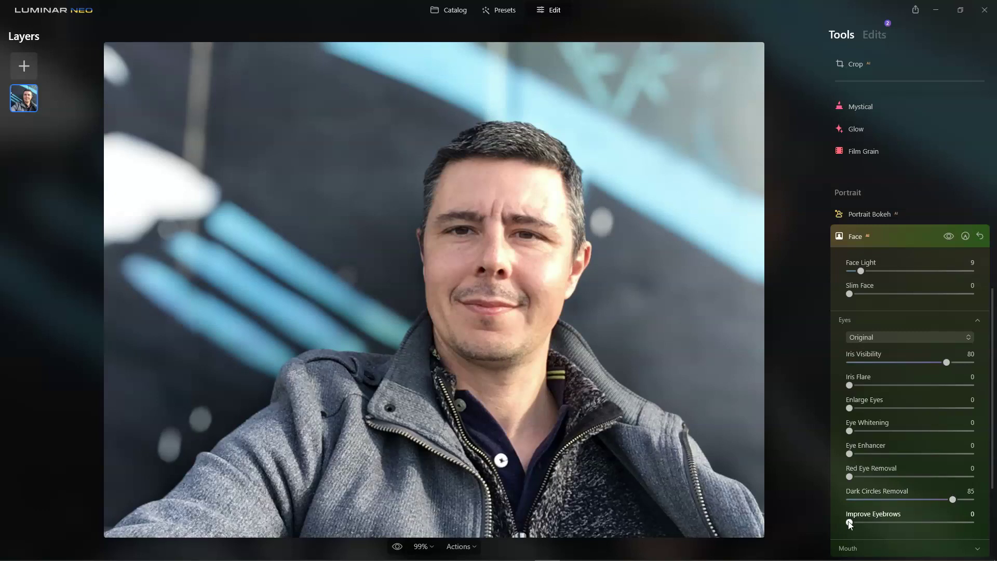
{"action": "left_click_drag", "start_coordinate": [850, 522], "coordinate": [870, 526]}
{"action": "scroll", "coordinate": [877, 462], "scroll_direction": "down", "scroll_amount": 3}
{"action": "left_click", "coordinate": [871, 383]}
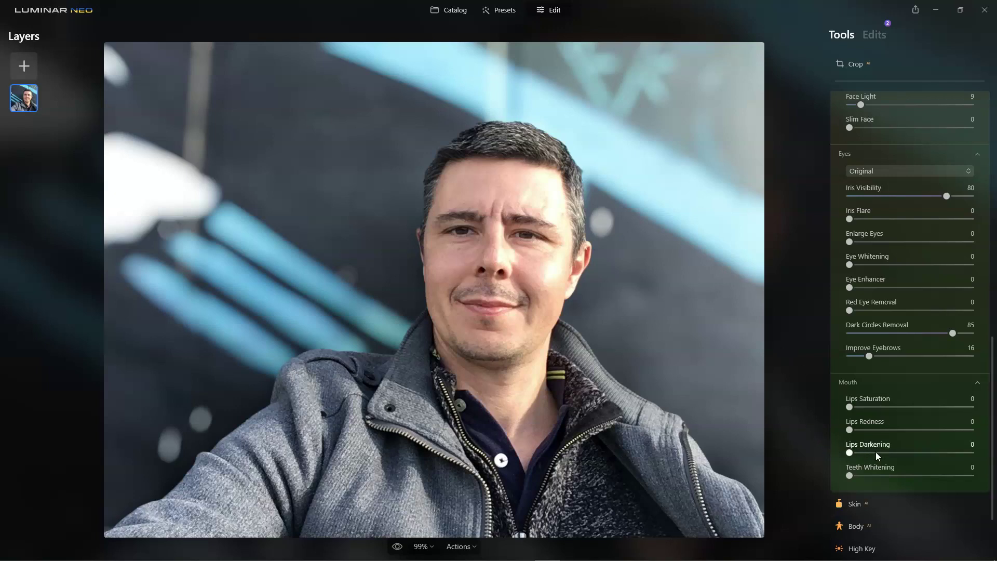
Smooth the portrait's skin with a Skin AI Amount of 15 and a Shine Removal of 46
{"action": "scroll", "coordinate": [876, 452], "scroll_direction": "down", "scroll_amount": 2}
{"action": "left_click", "coordinate": [851, 404]}
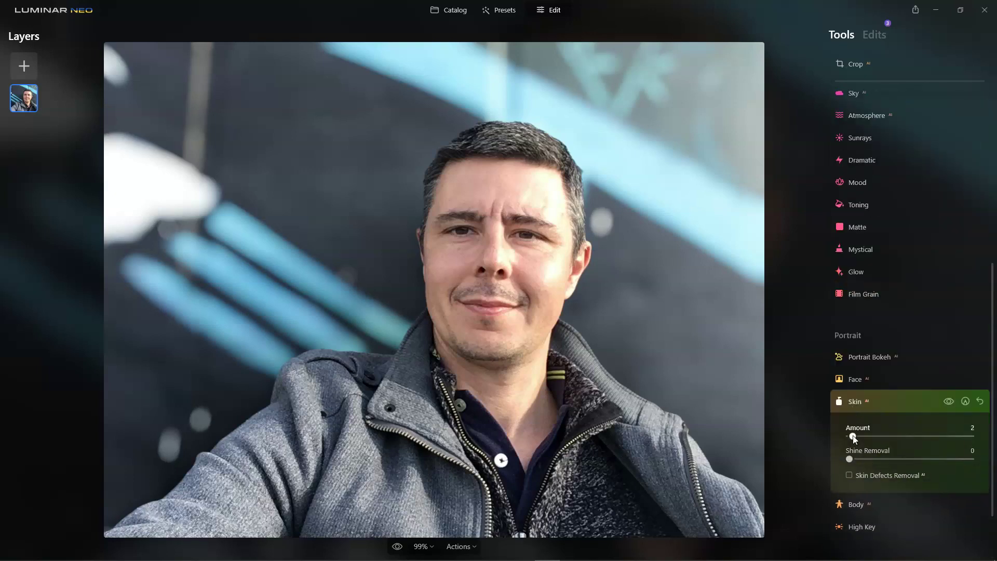
{"action": "left_click_drag", "start_coordinate": [851, 436], "coordinate": [987, 436]}
{"action": "left_click_drag", "start_coordinate": [988, 435], "coordinate": [845, 441]}
{"action": "left_click_drag", "start_coordinate": [870, 439], "coordinate": [869, 438]}
{"action": "left_click_drag", "start_coordinate": [850, 461], "coordinate": [905, 460]}
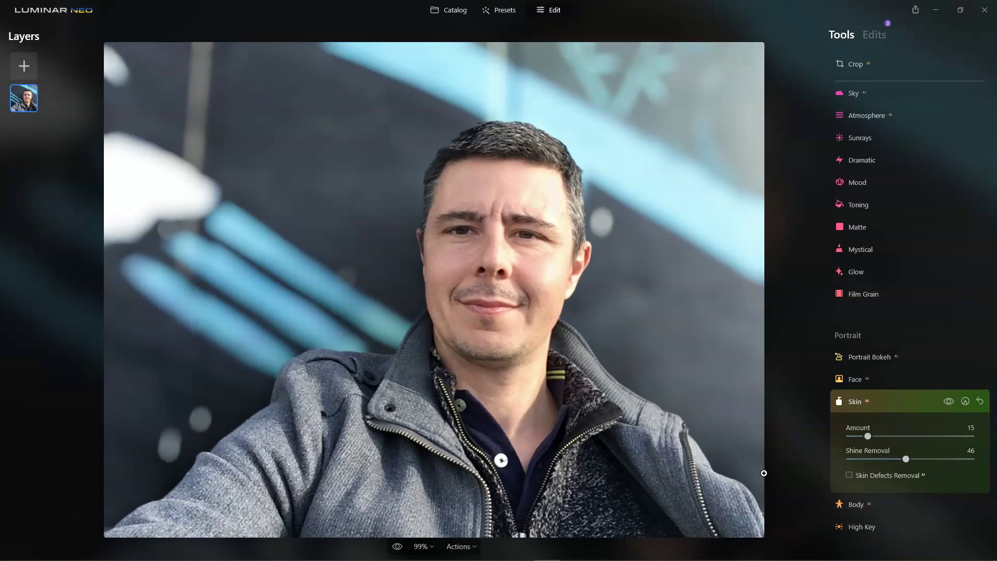
Try Skin Defects Removal on the portrait and show the Body AI settings
{"action": "left_click", "coordinate": [848, 475]}
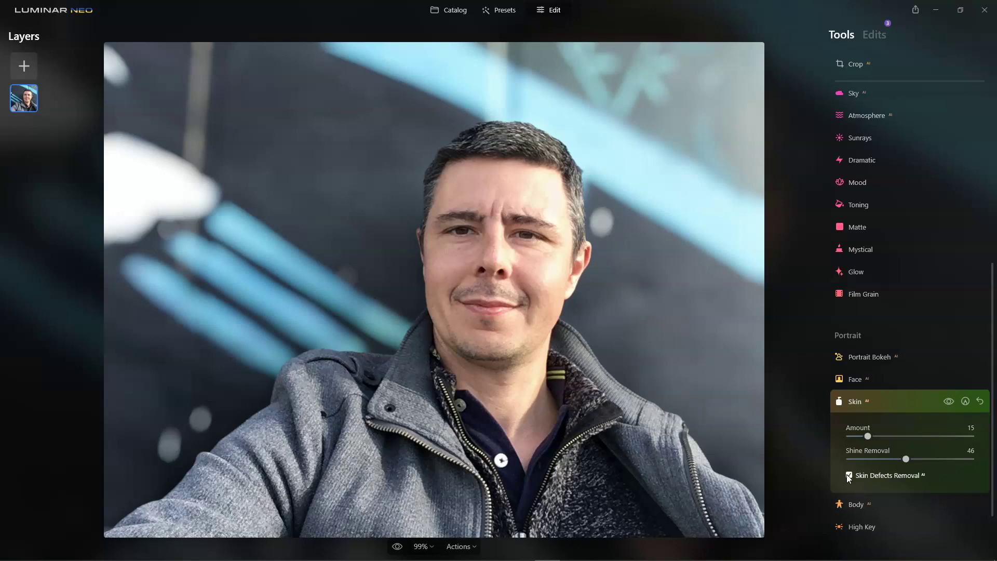
{"action": "left_click", "coordinate": [847, 475]}
{"action": "left_click", "coordinate": [853, 506]}
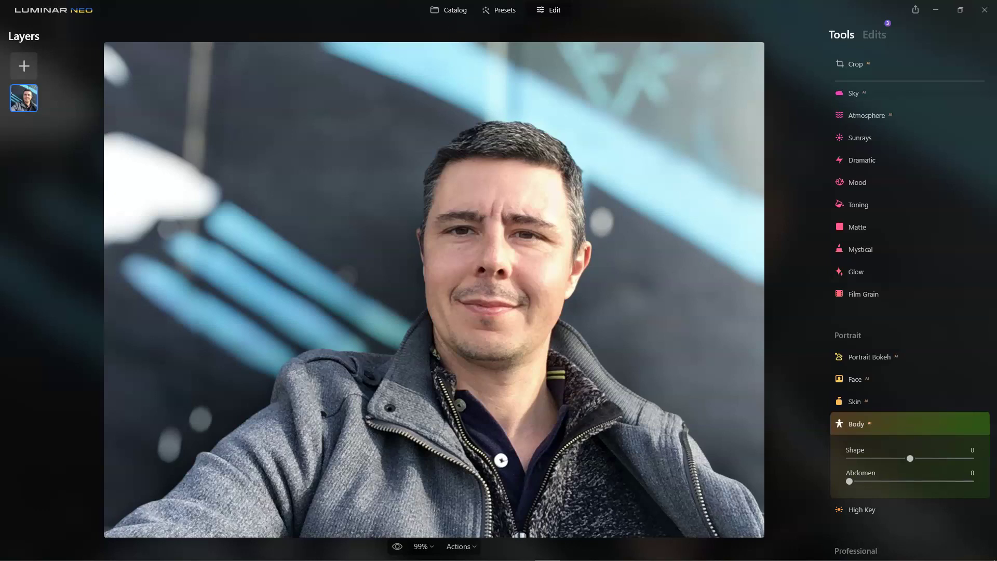
Save the portrait's adjustments as a preset named ME
{"action": "left_click", "coordinate": [476, 546]}
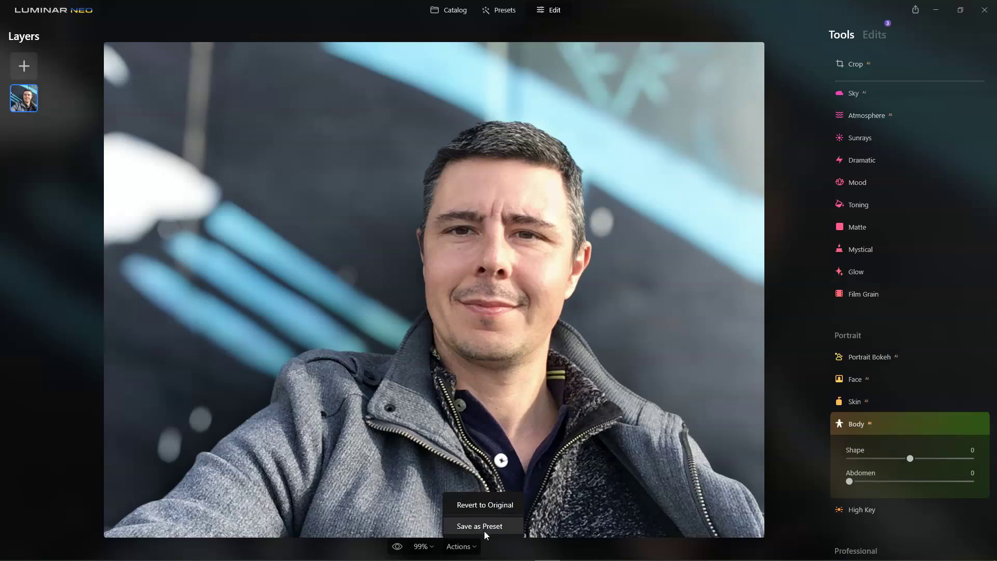
{"action": "left_click", "coordinate": [483, 527]}
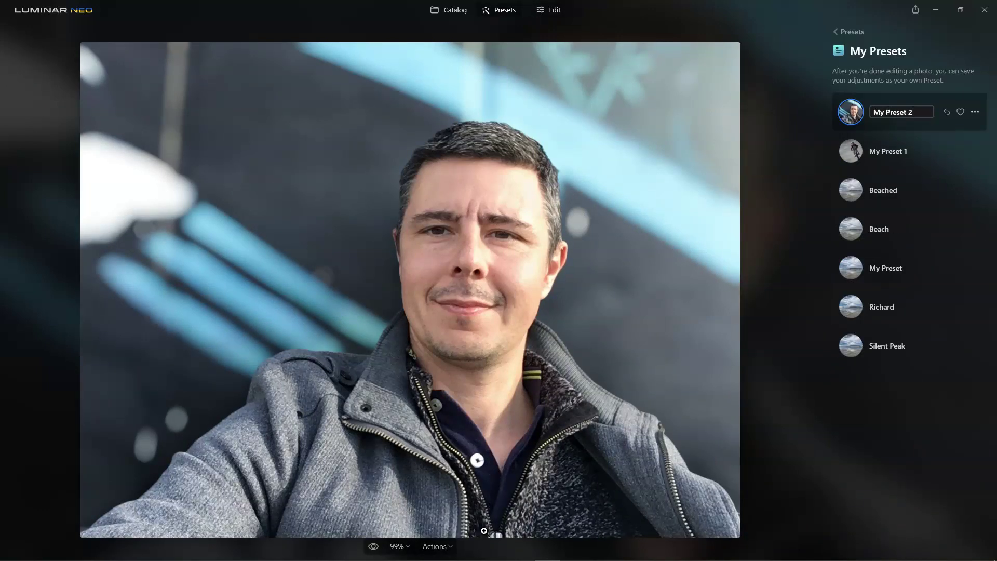
{"action": "key", "text": "BackSpace"}
{"action": "key", "text": "BackSpace"}
{"action": "key", "text": "BackSpace"}
{"action": "key", "text": "BackSpace"}
{"action": "key", "text": "BackSpace"}
{"action": "key", "text": "BackSpace"}
{"action": "key", "text": "BackSpace"}
{"action": "key", "text": "BackSpace"}
{"action": "type", "text": "E"}
{"action": "key", "text": "Return"}
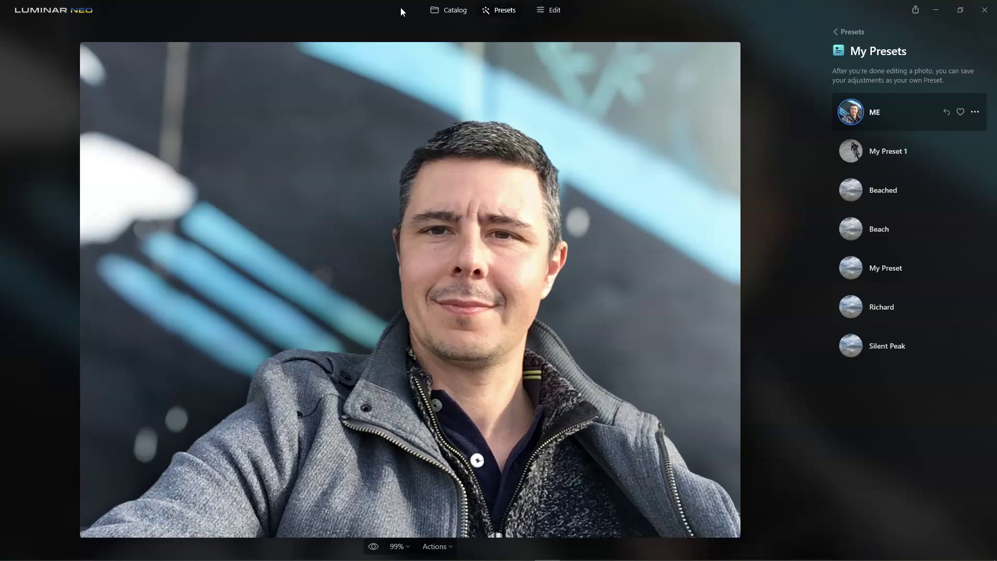
Open the Batch Edit album in the catalog and view the photo of the girl on the dunes enlarged
{"action": "left_click", "coordinate": [449, 10]}
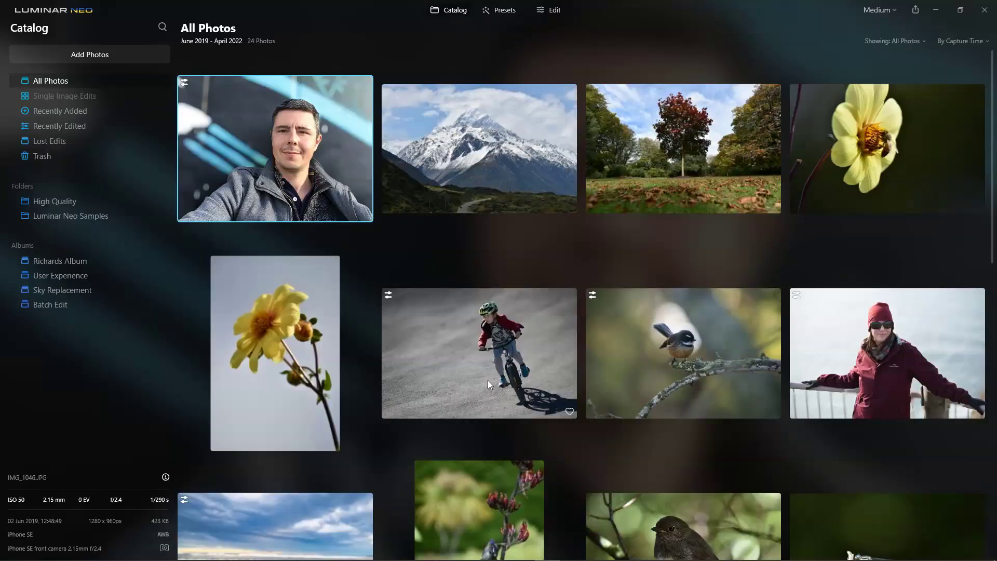
{"action": "left_click", "coordinate": [51, 305]}
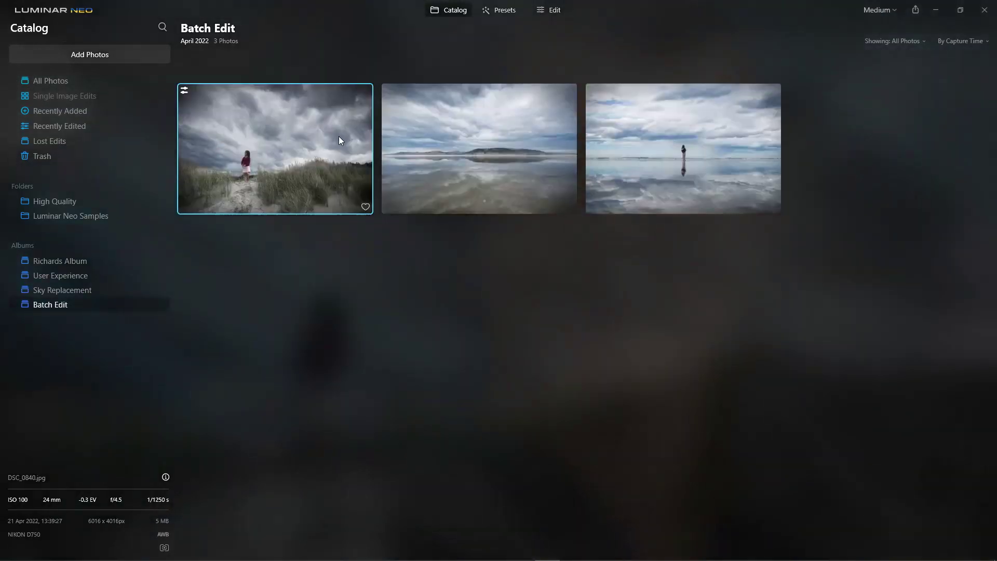
{"action": "double_click", "coordinate": [294, 137]}
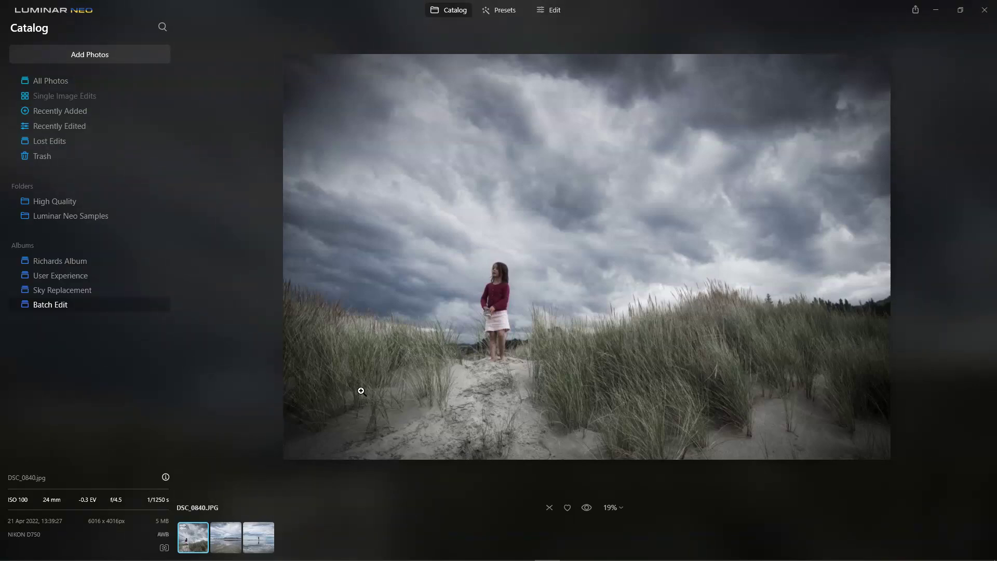
{"action": "left_click", "coordinate": [429, 13]}
{"action": "left_click", "coordinate": [488, 164]}
{"action": "left_click", "coordinate": [651, 164]}
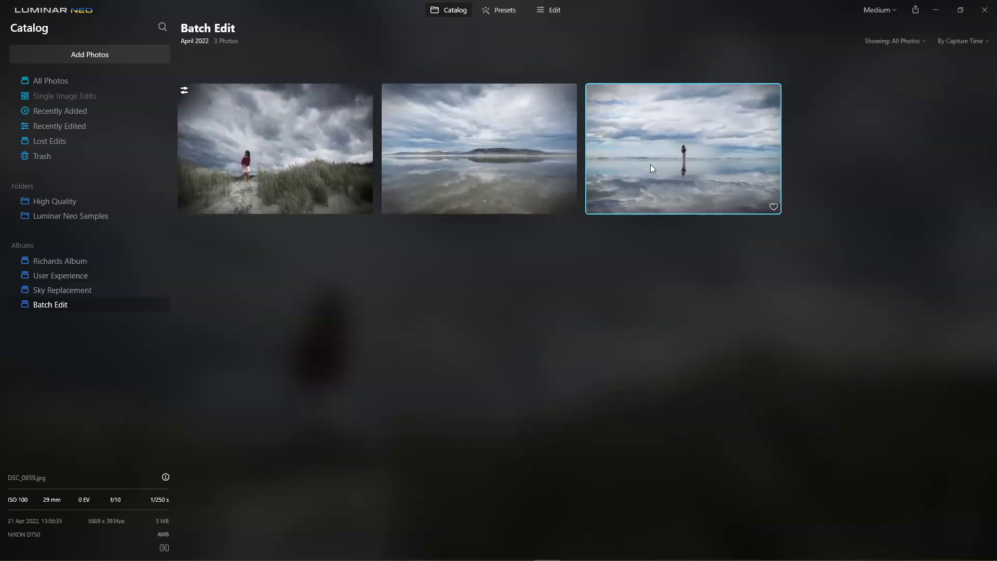
{"action": "left_click", "coordinate": [224, 161]}
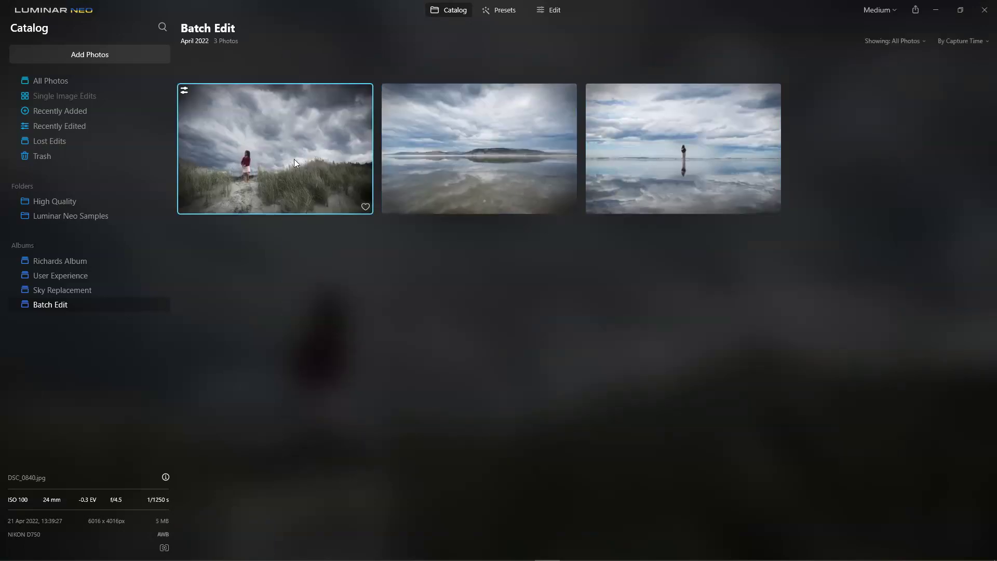
{"action": "left_click", "coordinate": [473, 147]}
{"action": "left_click", "coordinate": [677, 149]}
Sync the dune photo's adjustments to the other two photos in the Batch Edit album and view the middle photo enlarged
{"action": "left_click", "coordinate": [300, 171]}
{"action": "left_click", "coordinate": [475, 152], "text": "ctrl"}
{"action": "left_click", "coordinate": [642, 151], "text": "ctrl"}
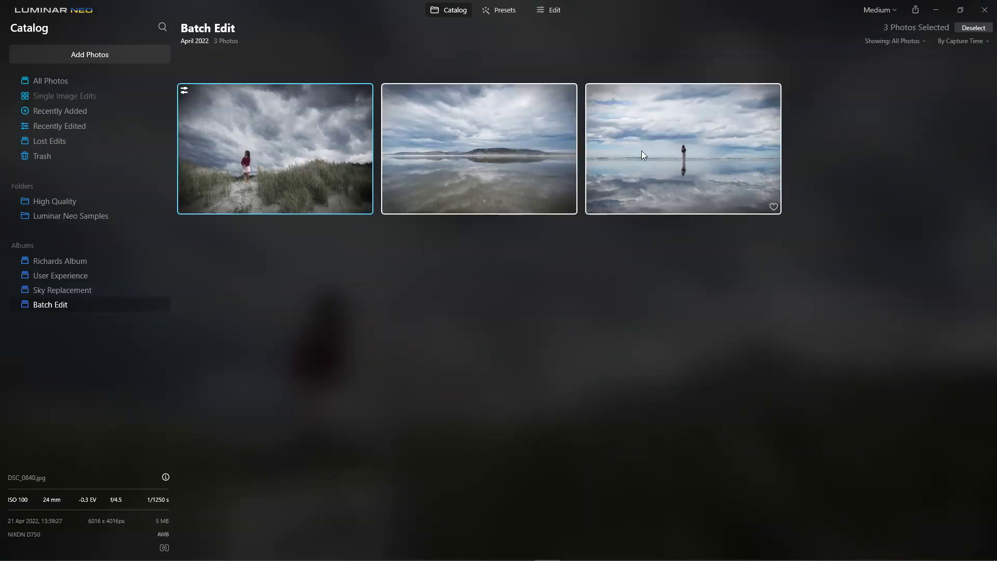
{"action": "right_click", "coordinate": [275, 173]}
{"action": "mouse_move", "coordinate": [306, 207]}
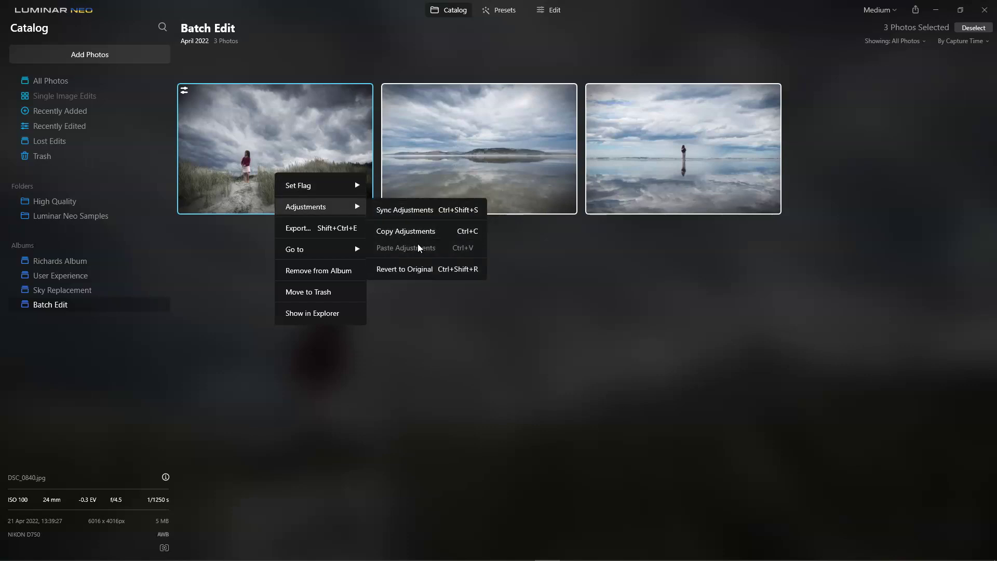
{"action": "left_click", "coordinate": [400, 211]}
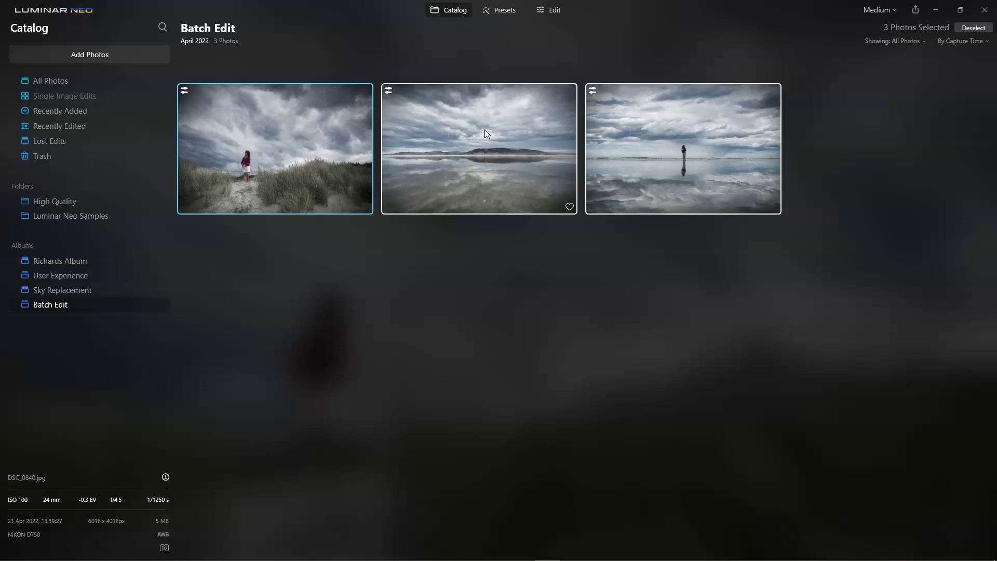
{"action": "double_click", "coordinate": [498, 194]}
{"action": "mouse_move", "coordinate": [539, 559]}
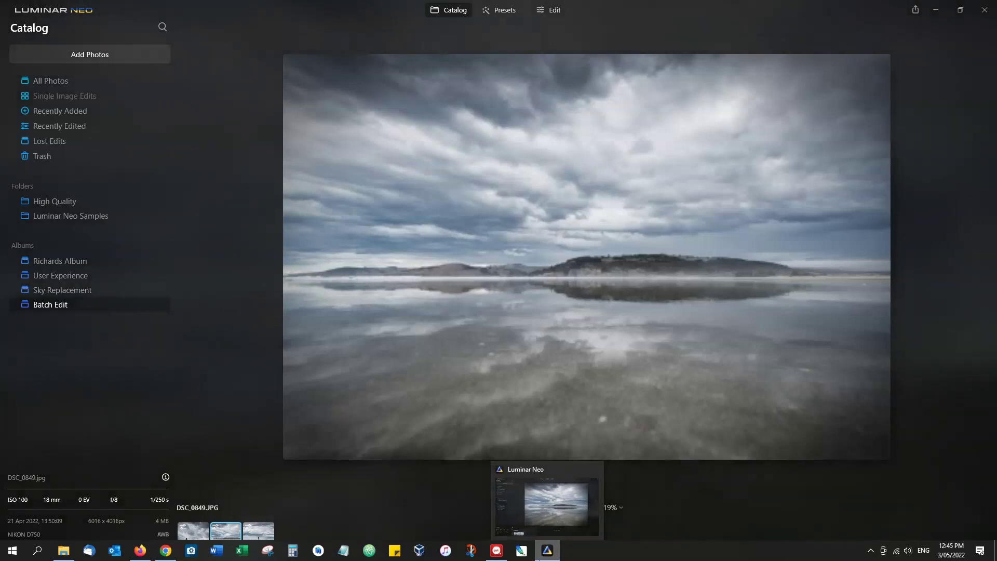